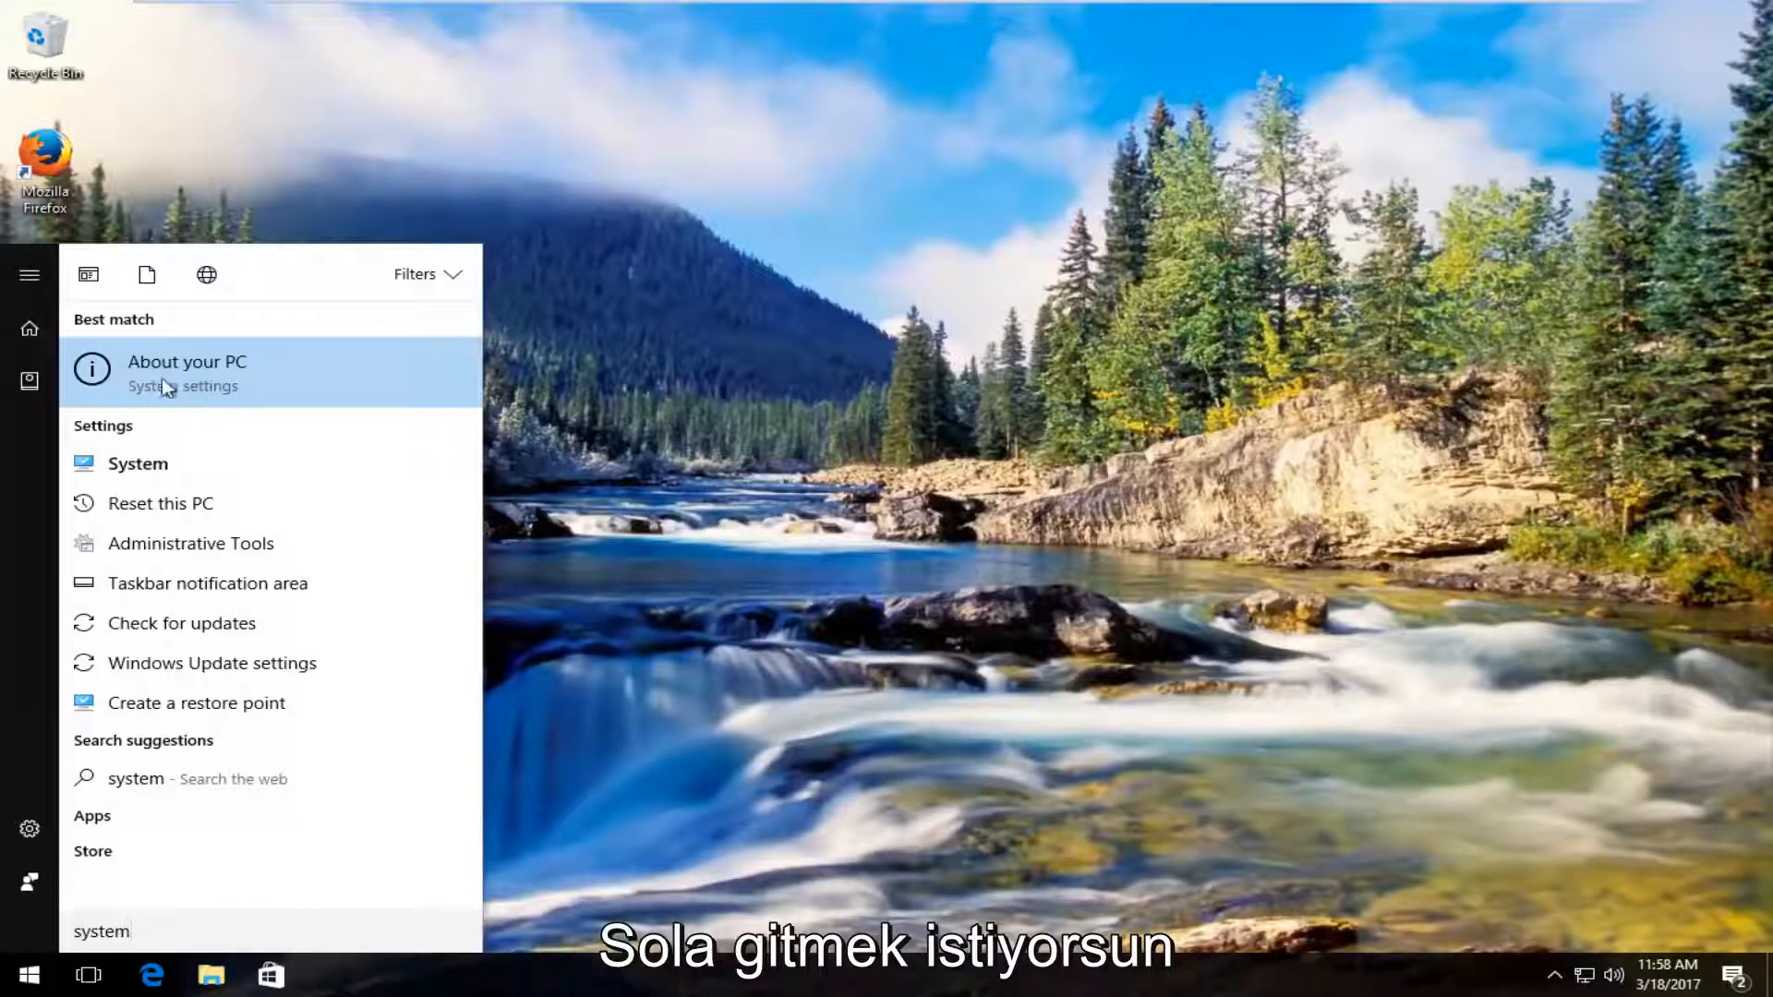
# Step: Open the System information window from the related settings of About your PC and minimize the Settings window
pyautogui.click(163, 376)
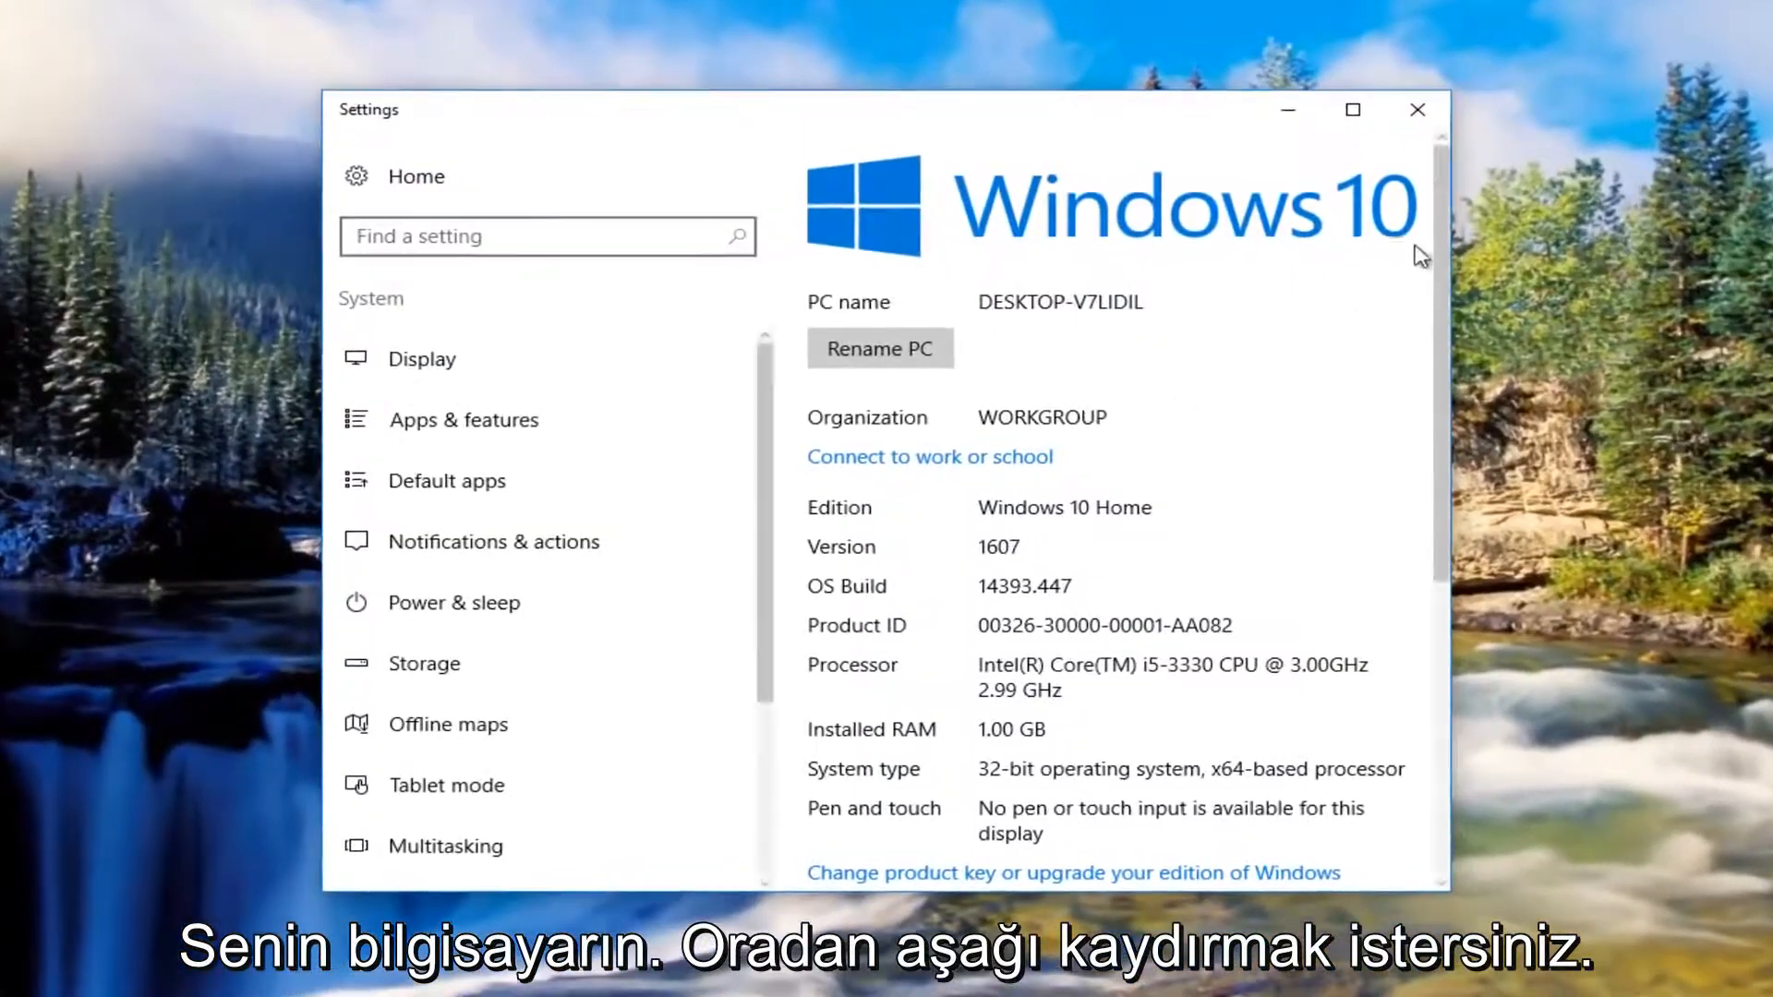
pyautogui.moveTo(1438, 244); pyautogui.dragTo(1410, 601)
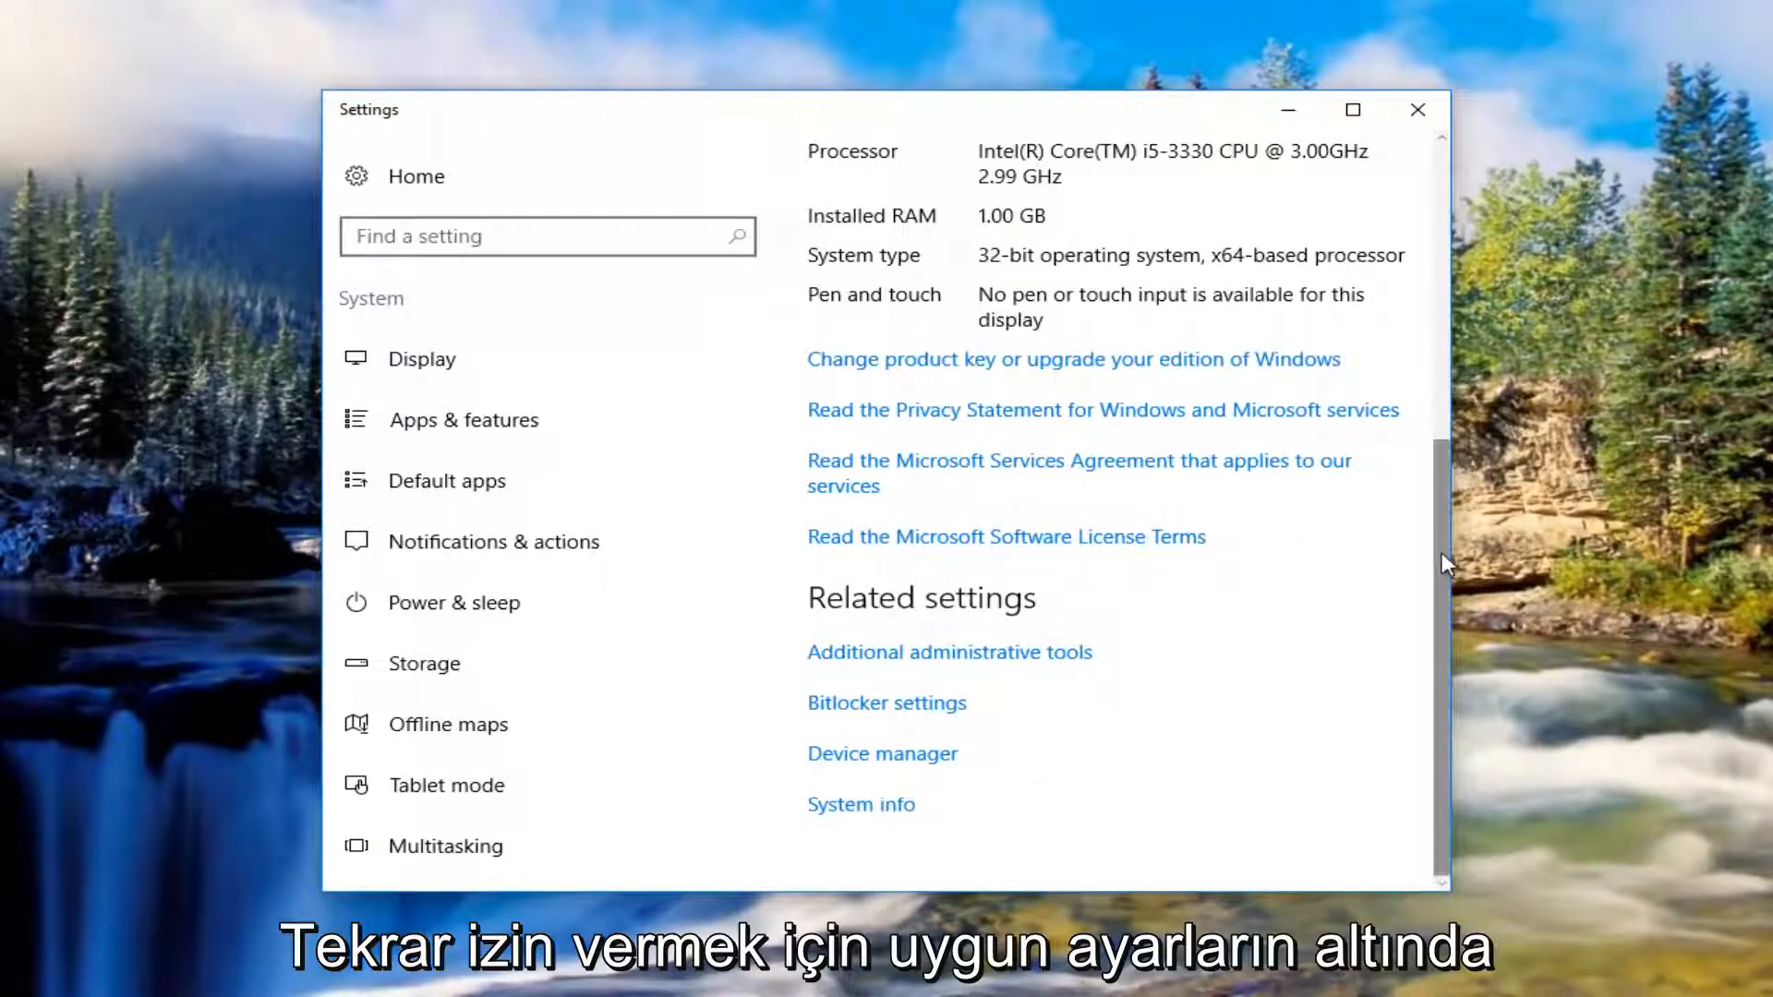
pyautogui.moveTo(1441, 565); pyautogui.dragTo(1415, 270)
pyautogui.moveTo(1437, 196); pyautogui.dragTo(1365, 618)
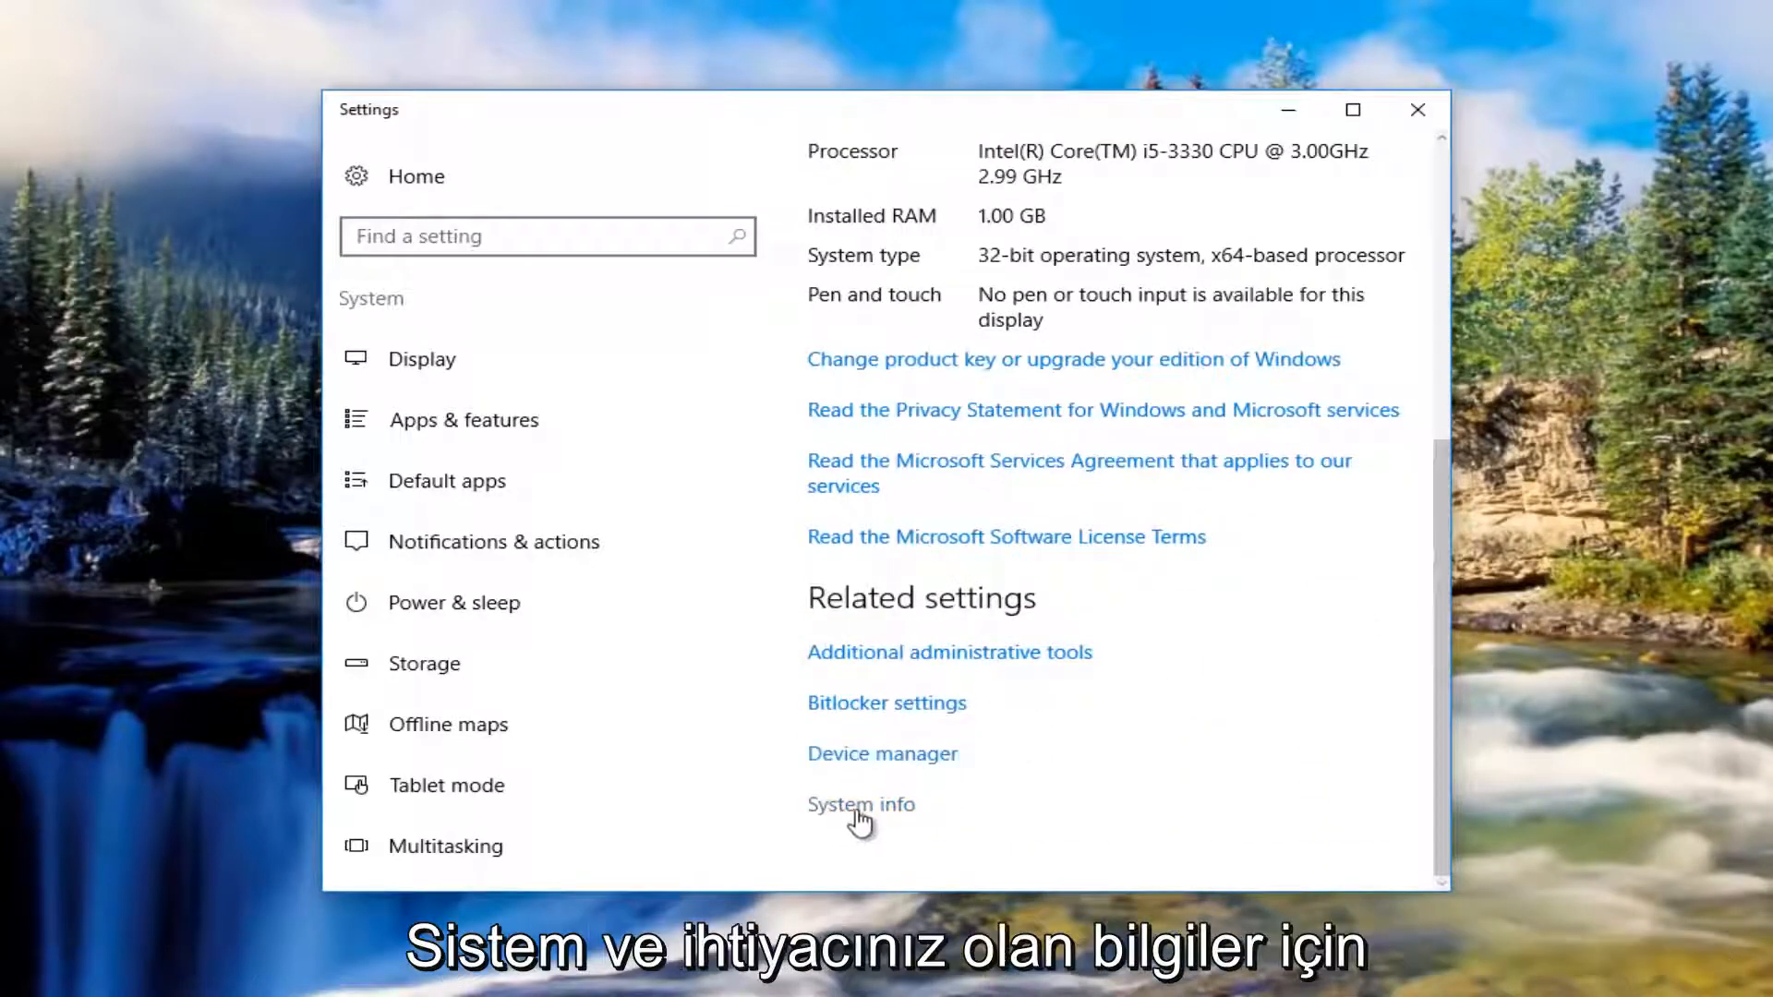
pyautogui.click(885, 808)
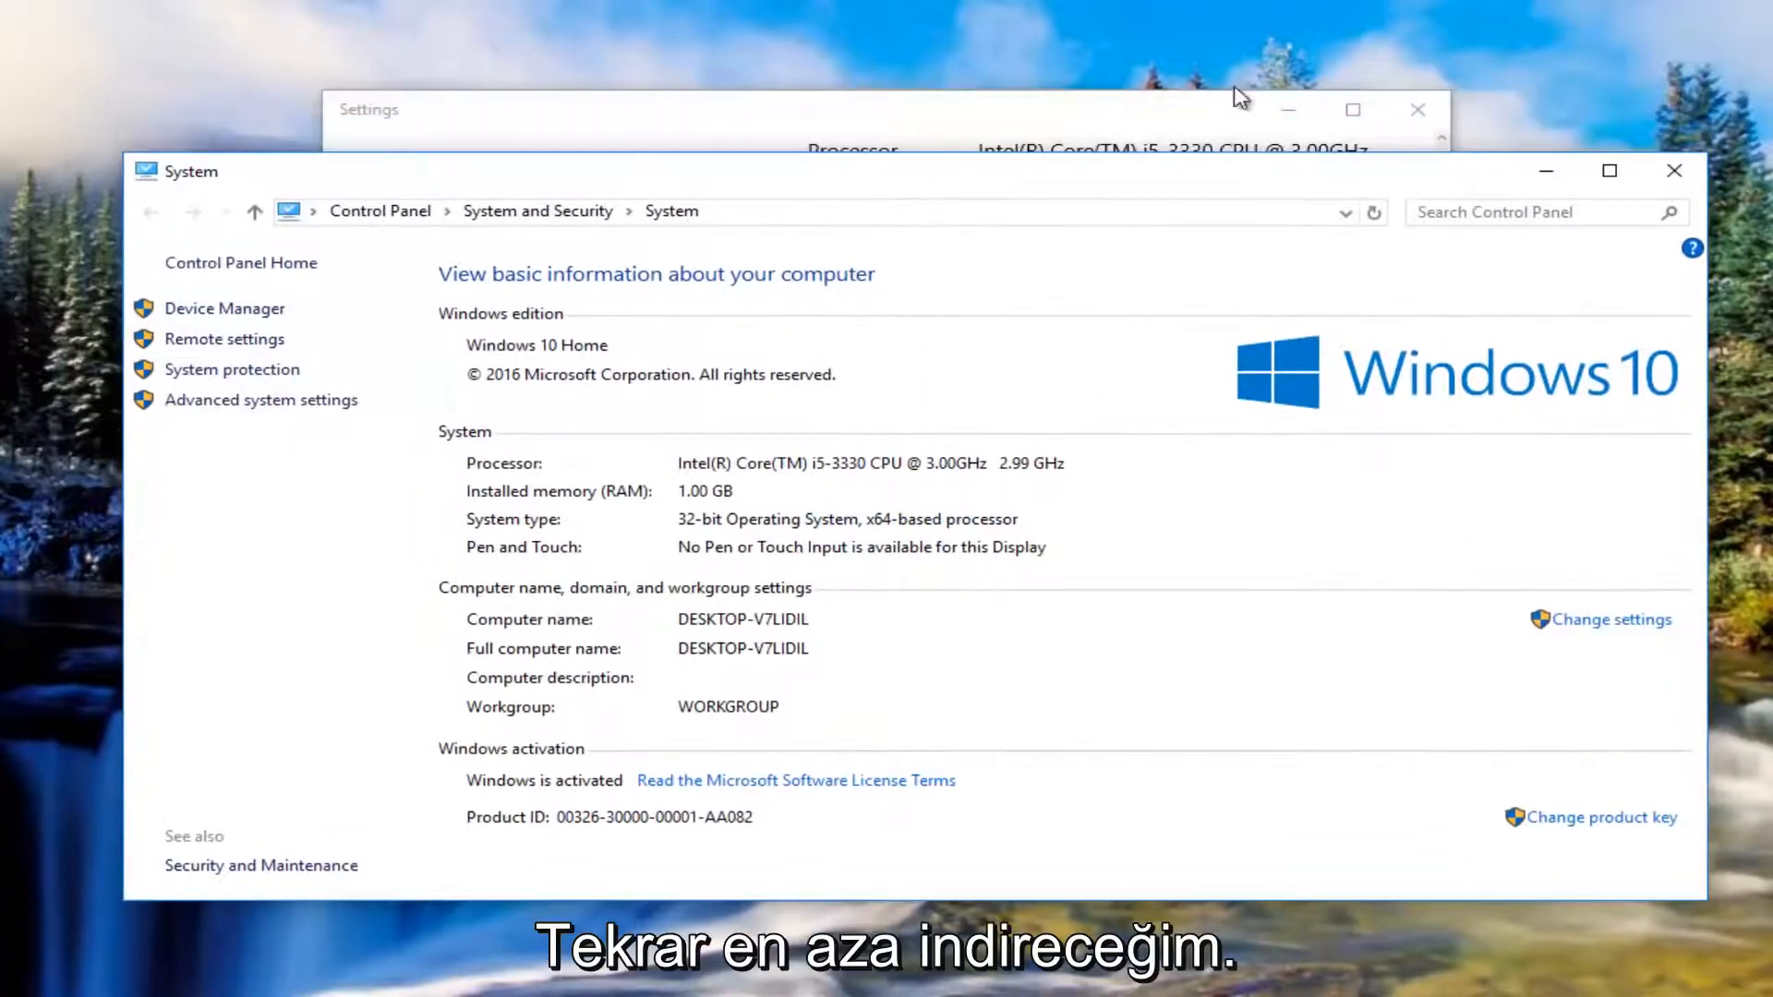
pyautogui.click(1239, 93)
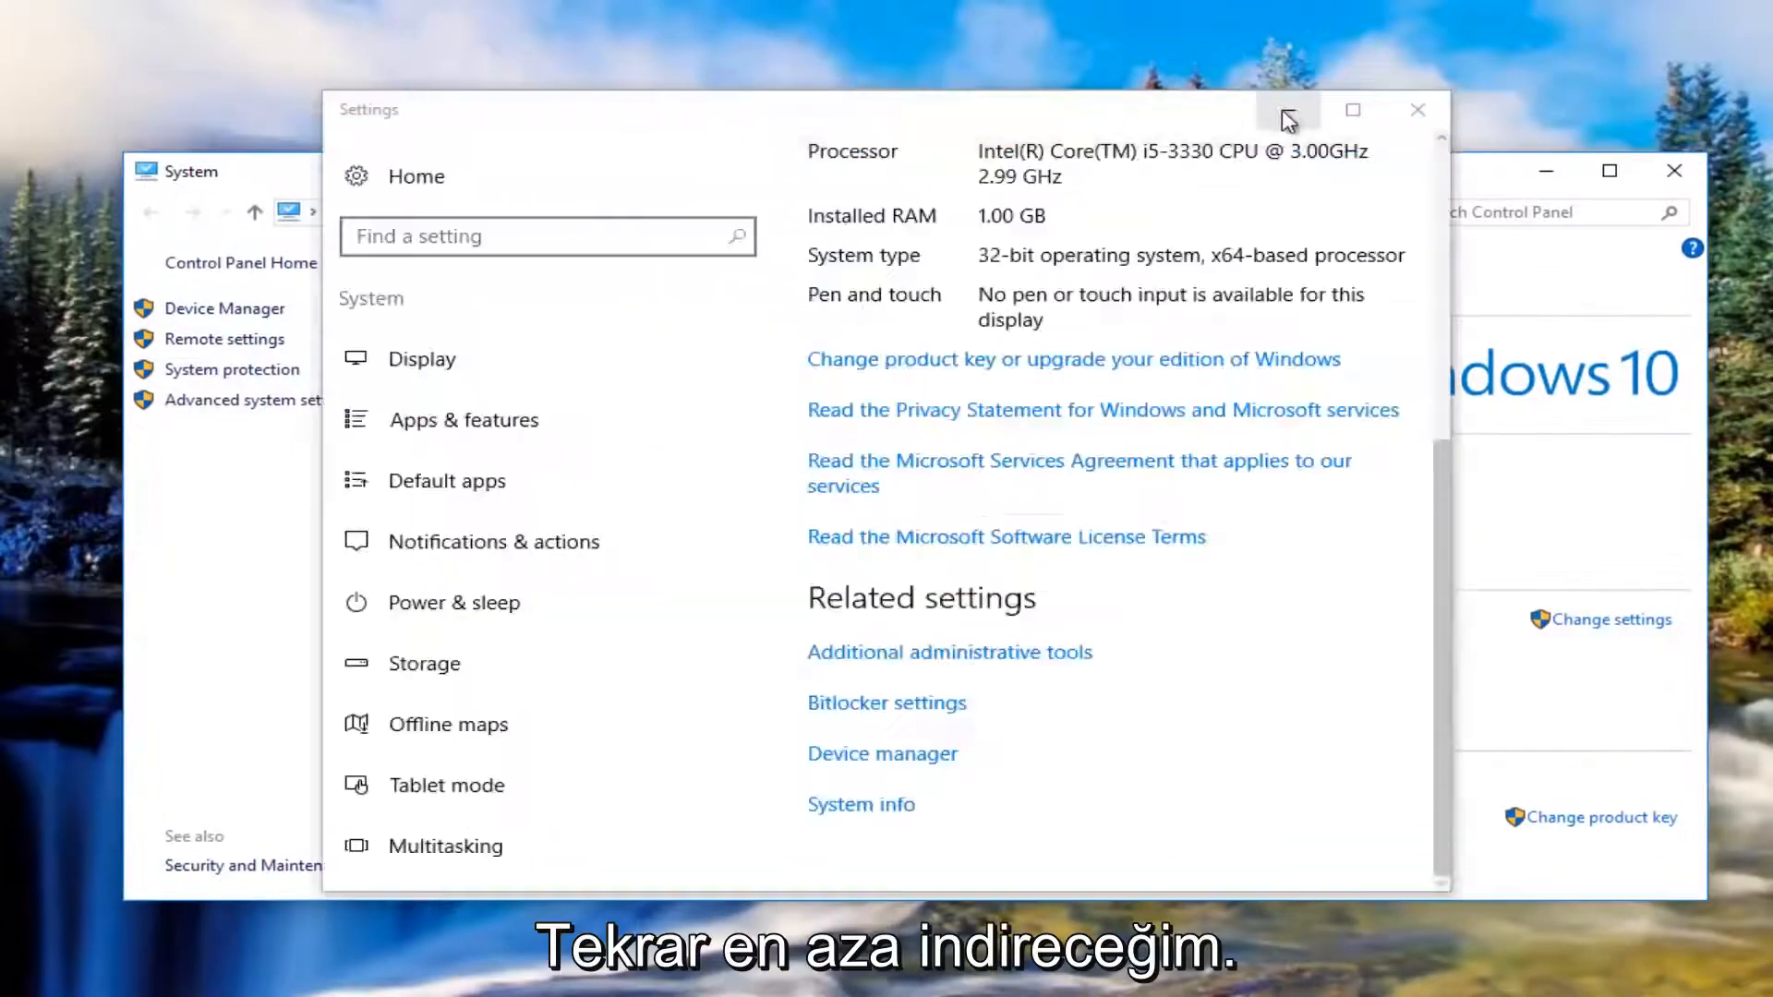
pyautogui.click(1286, 111)
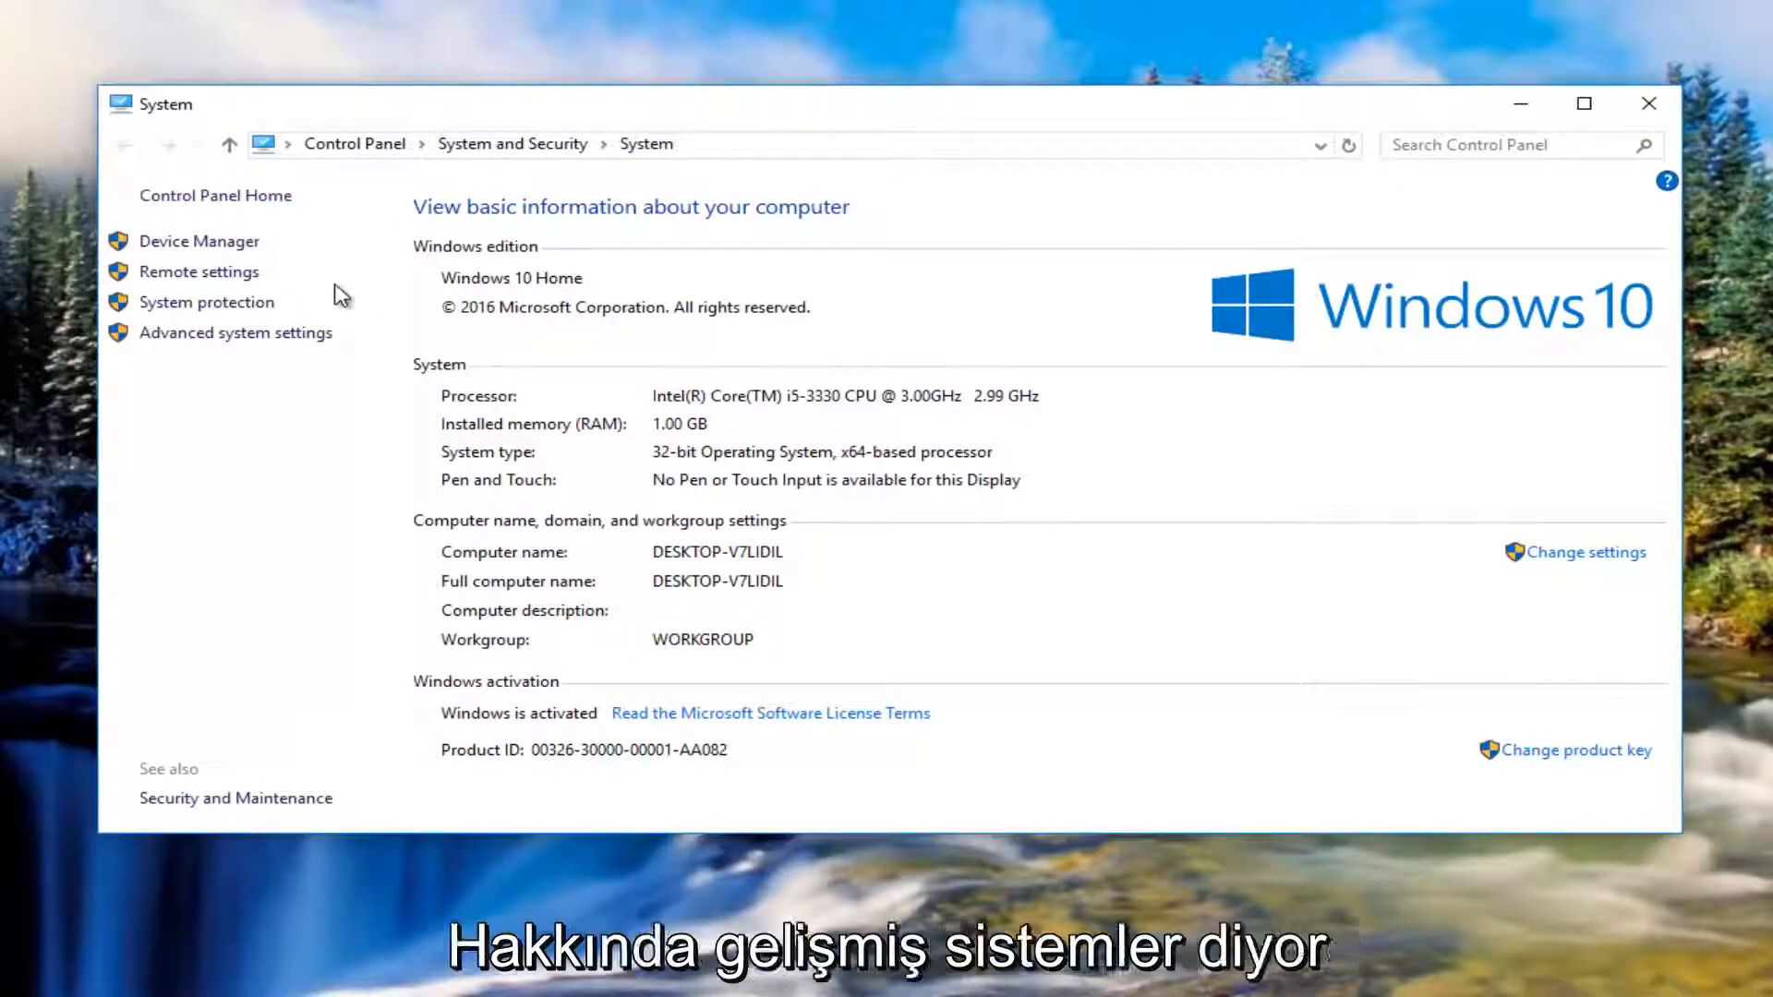
# Step: View the device installation settings from the Hardware section of the advanced system settings
pyautogui.click(224, 337)
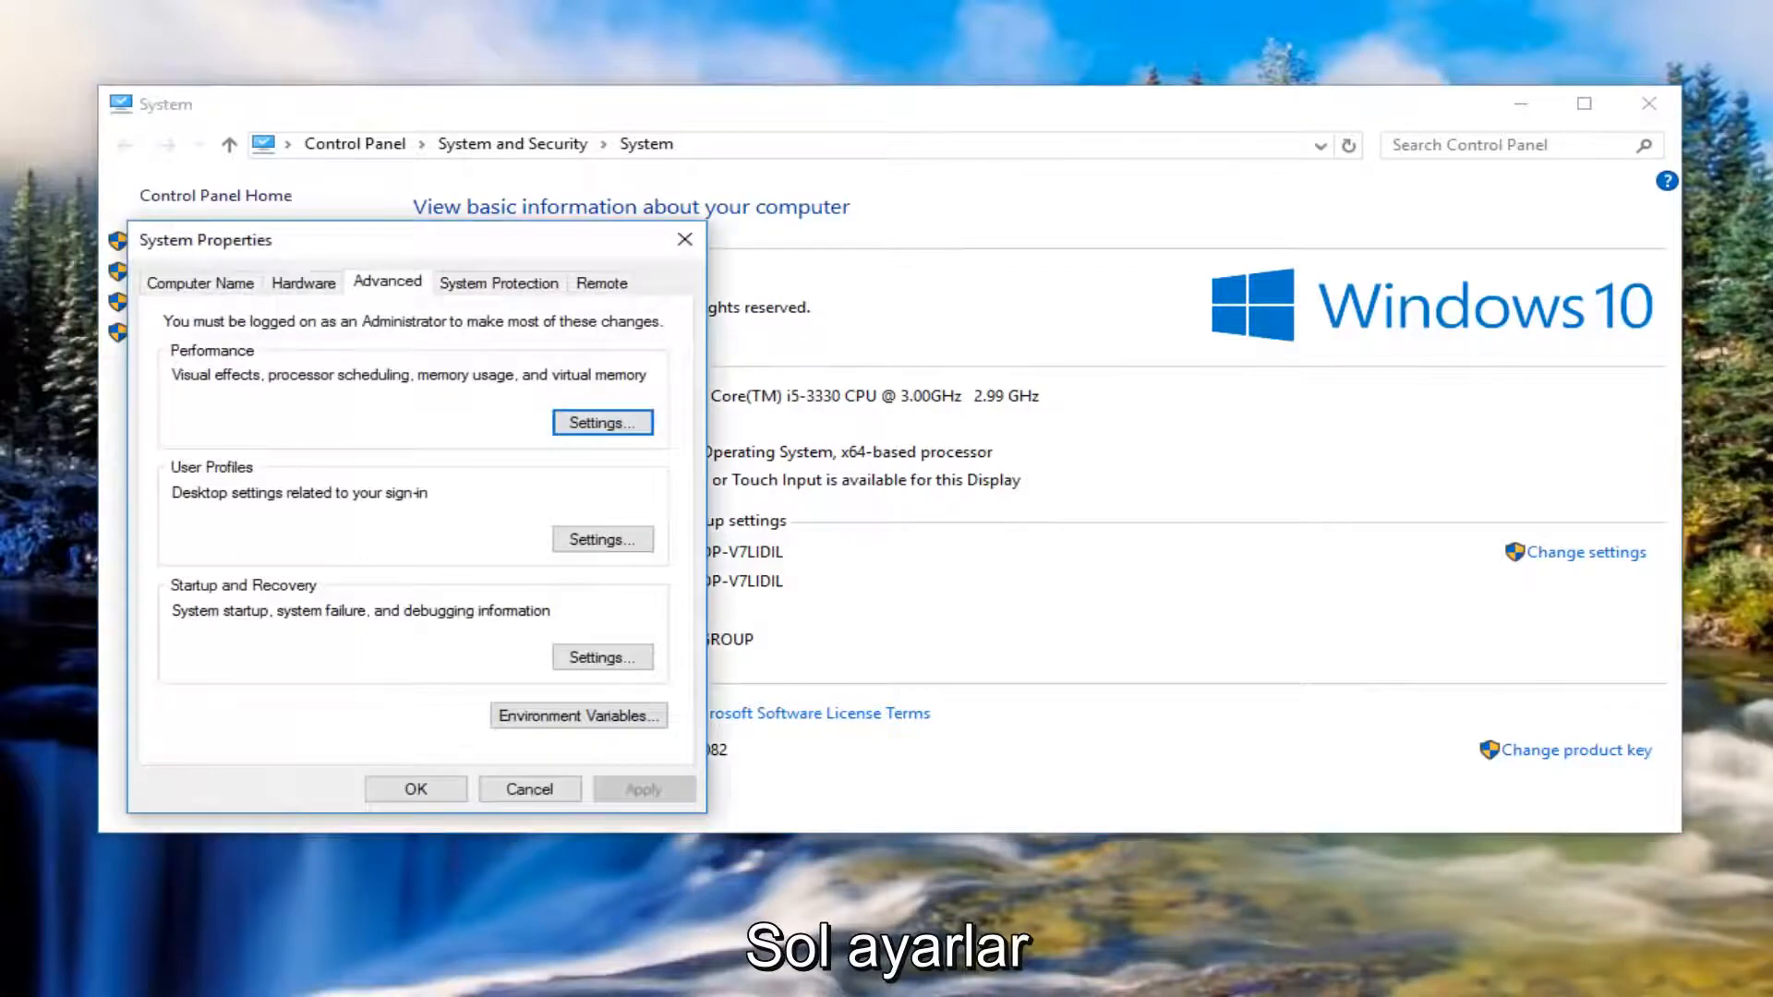
pyautogui.moveTo(296, 258); pyautogui.dragTo(672, 184)
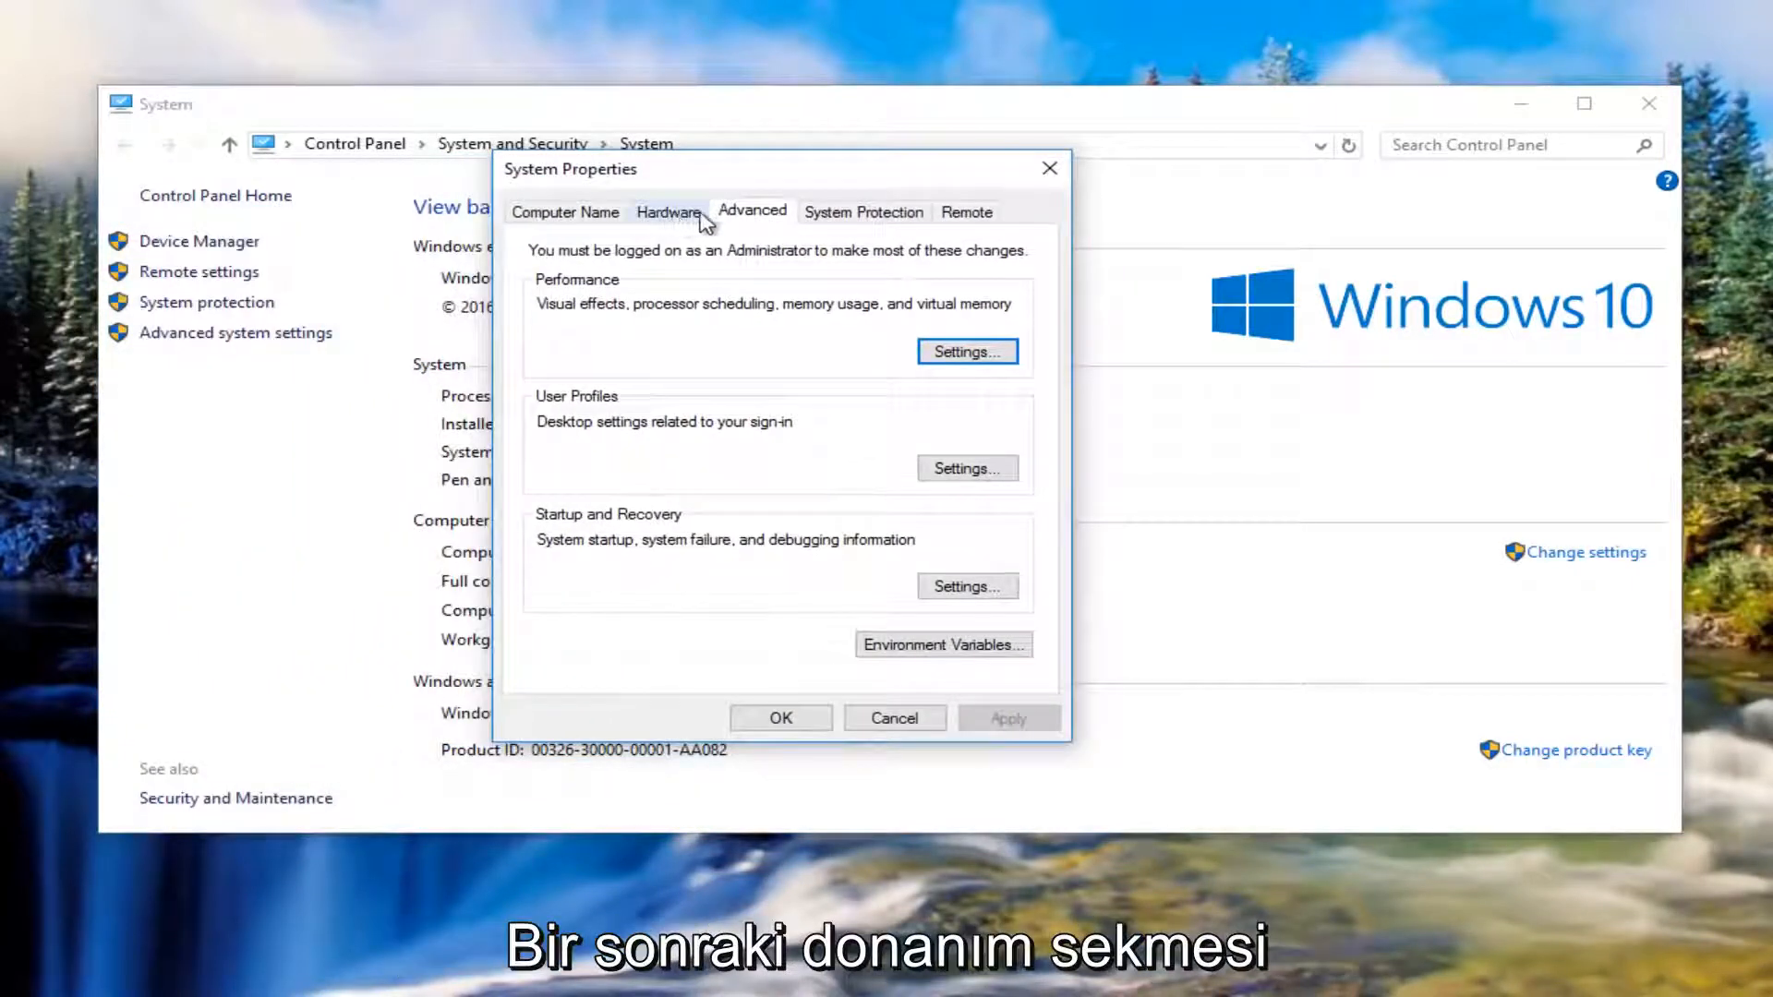
pyautogui.click(680, 218)
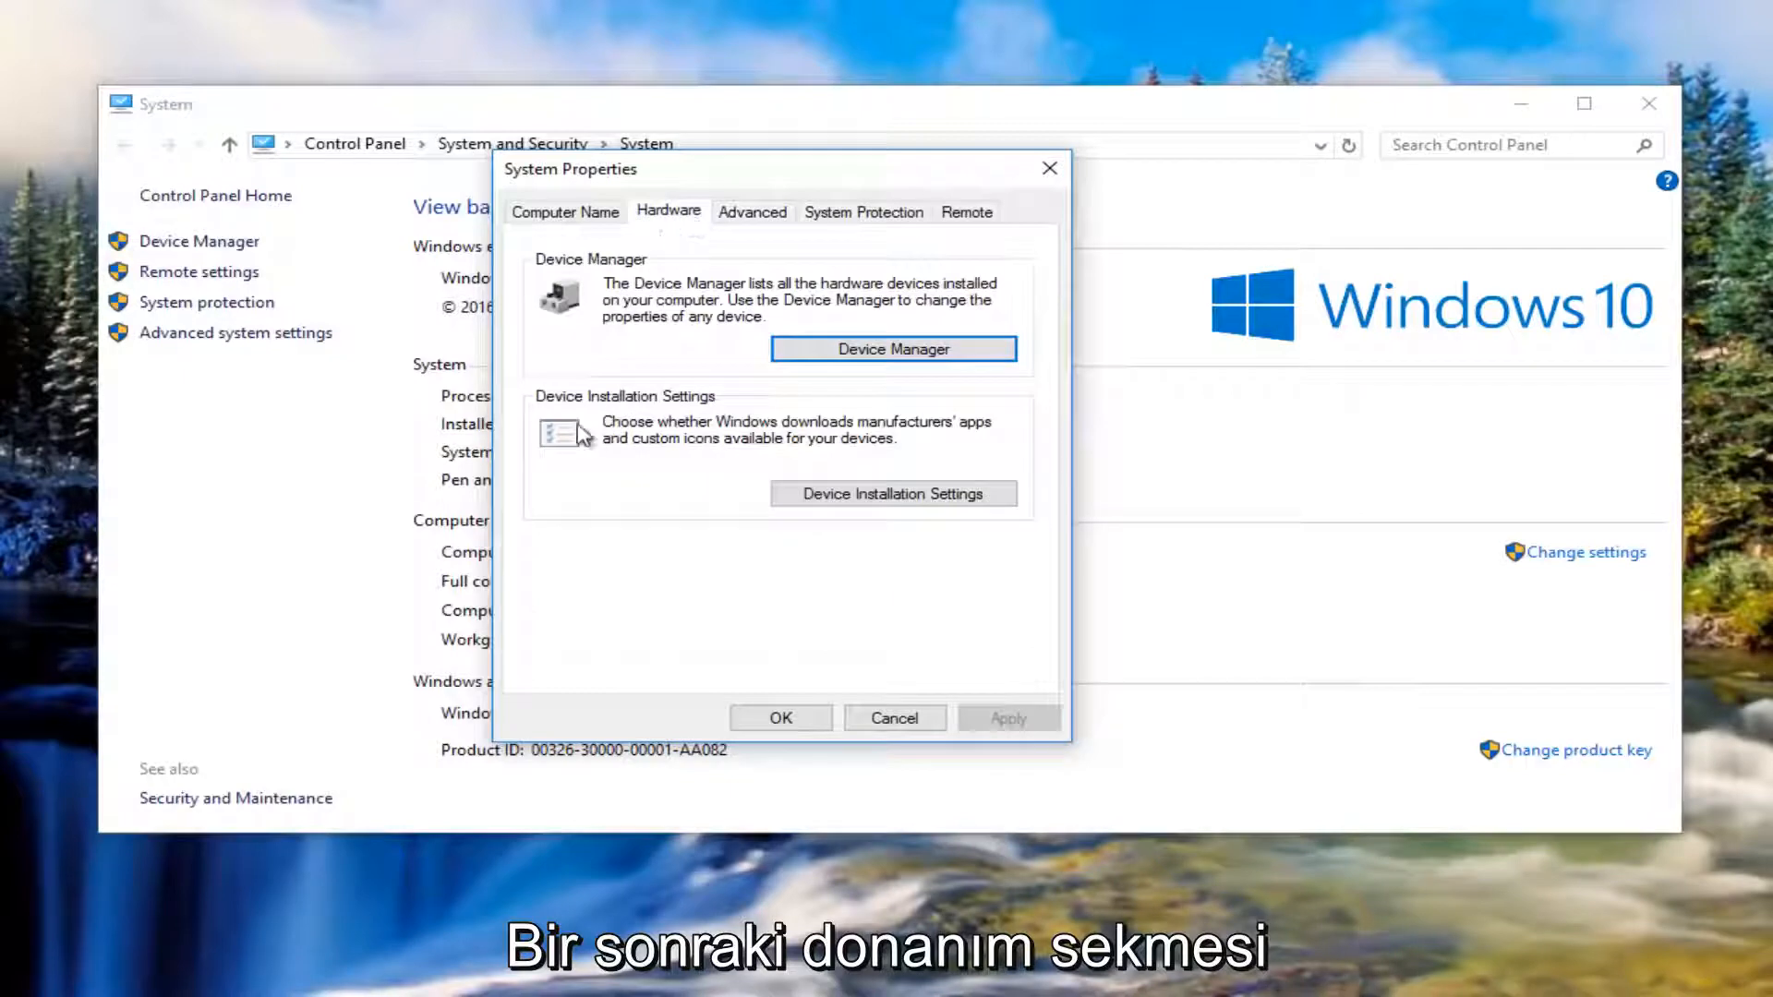
pyautogui.click(868, 499)
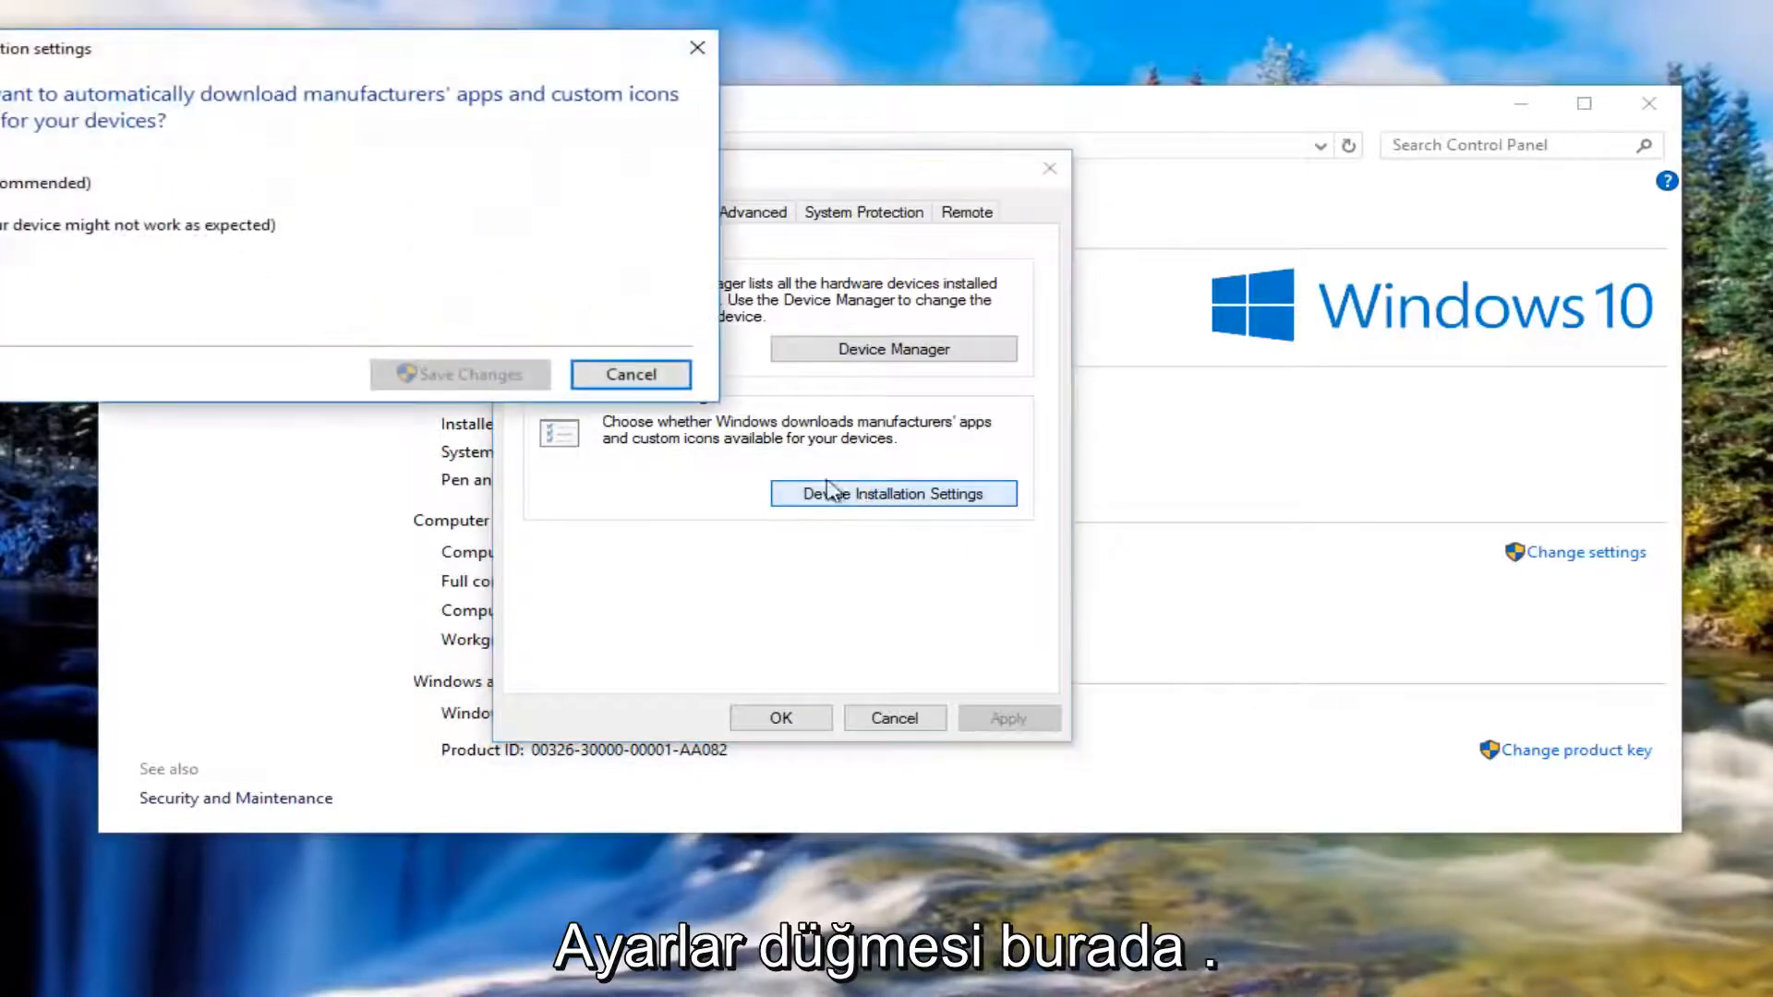
pyautogui.moveTo(270, 51); pyautogui.dragTo(744, 197)
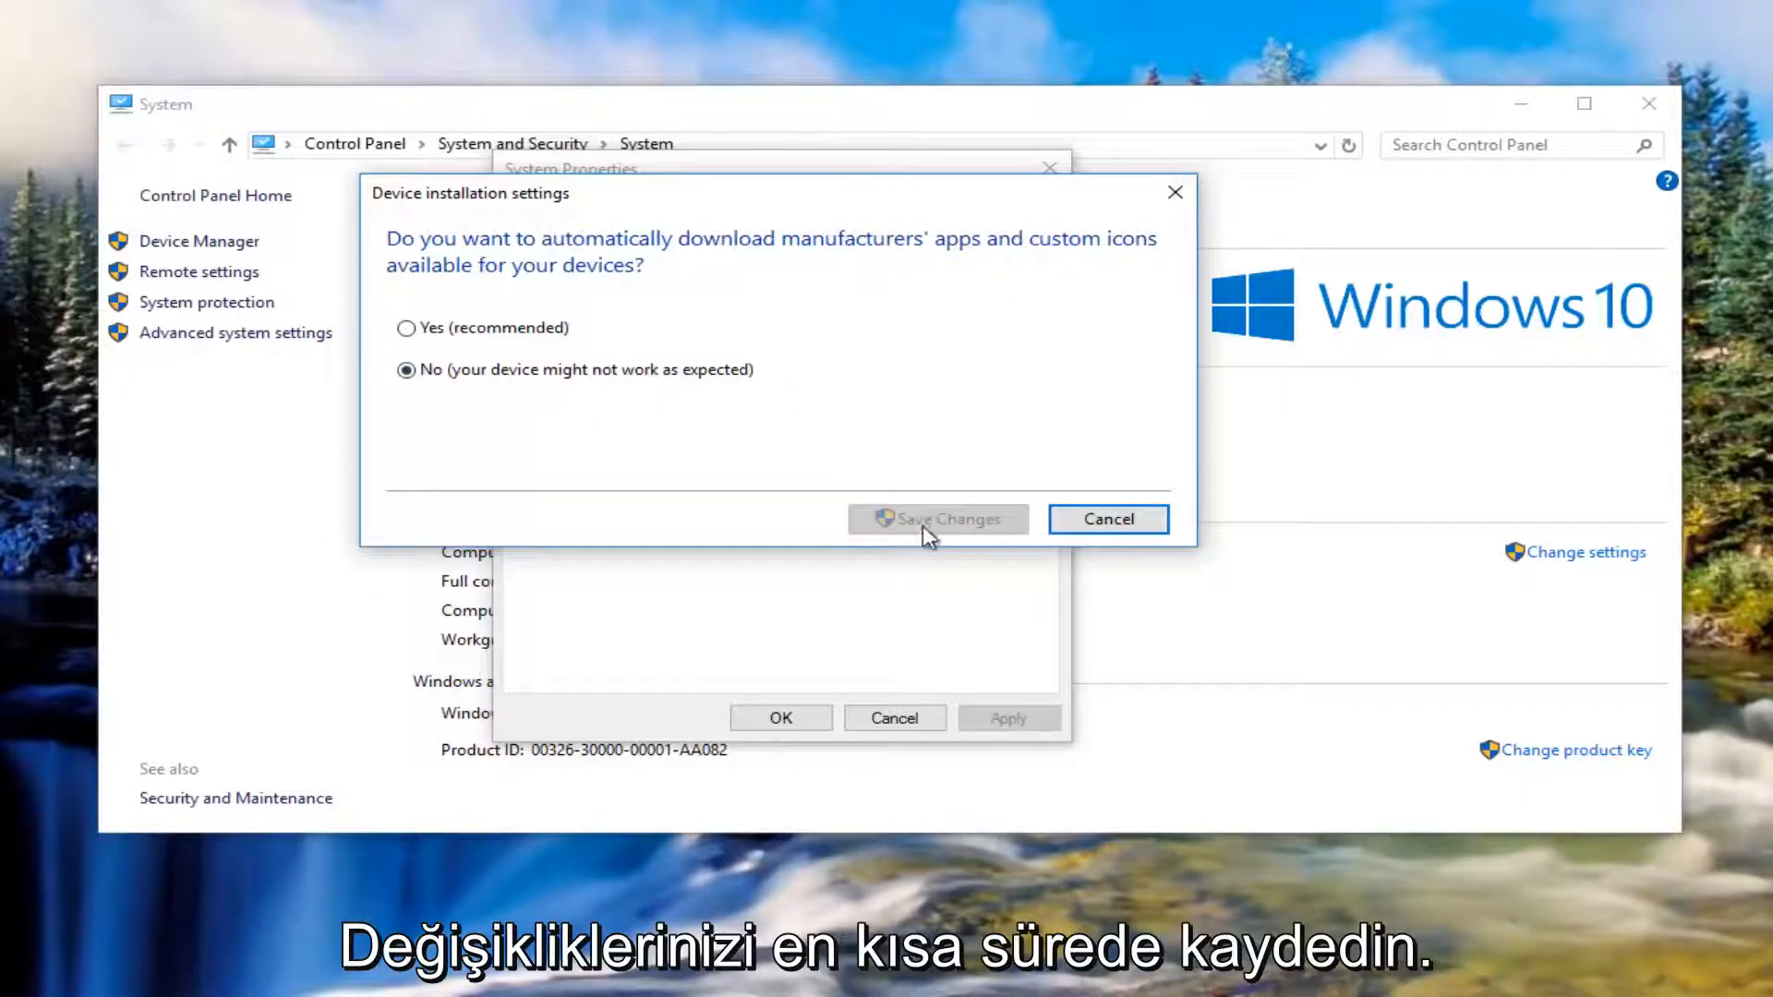
# Step: Close the device installation settings, System Properties, System and Settings windows
pyautogui.click(1175, 192)
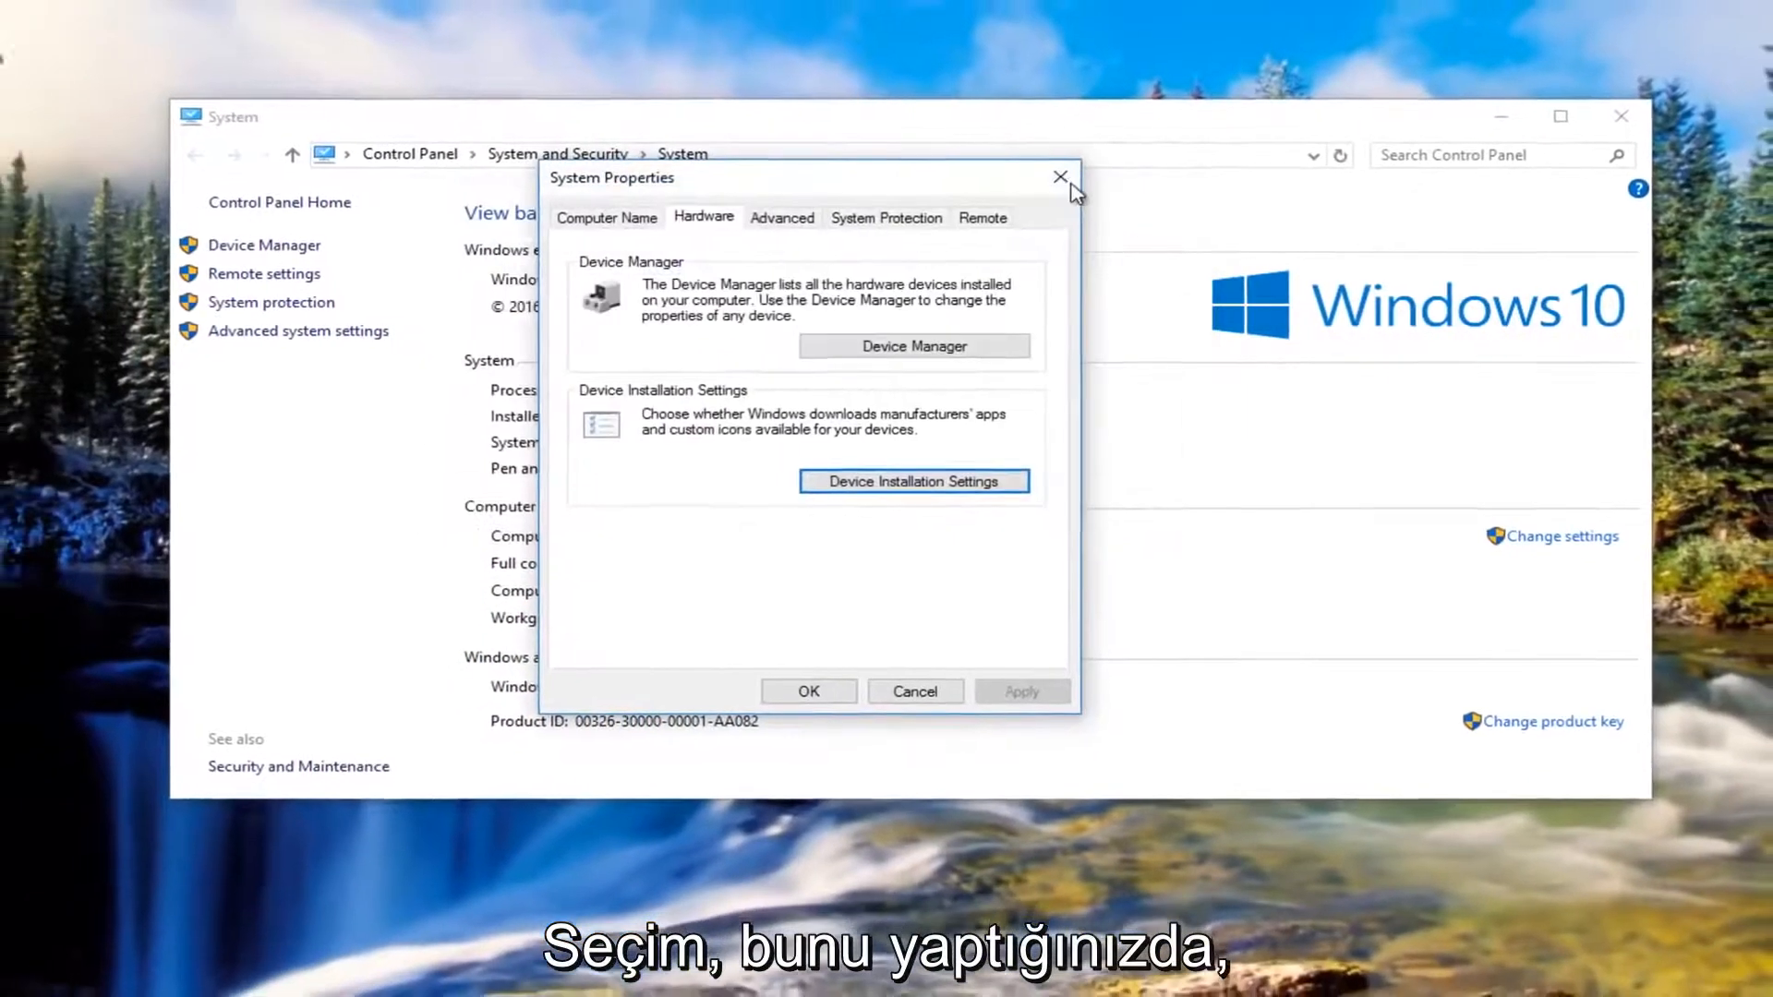
pyautogui.click(1064, 180)
pyautogui.click(1621, 118)
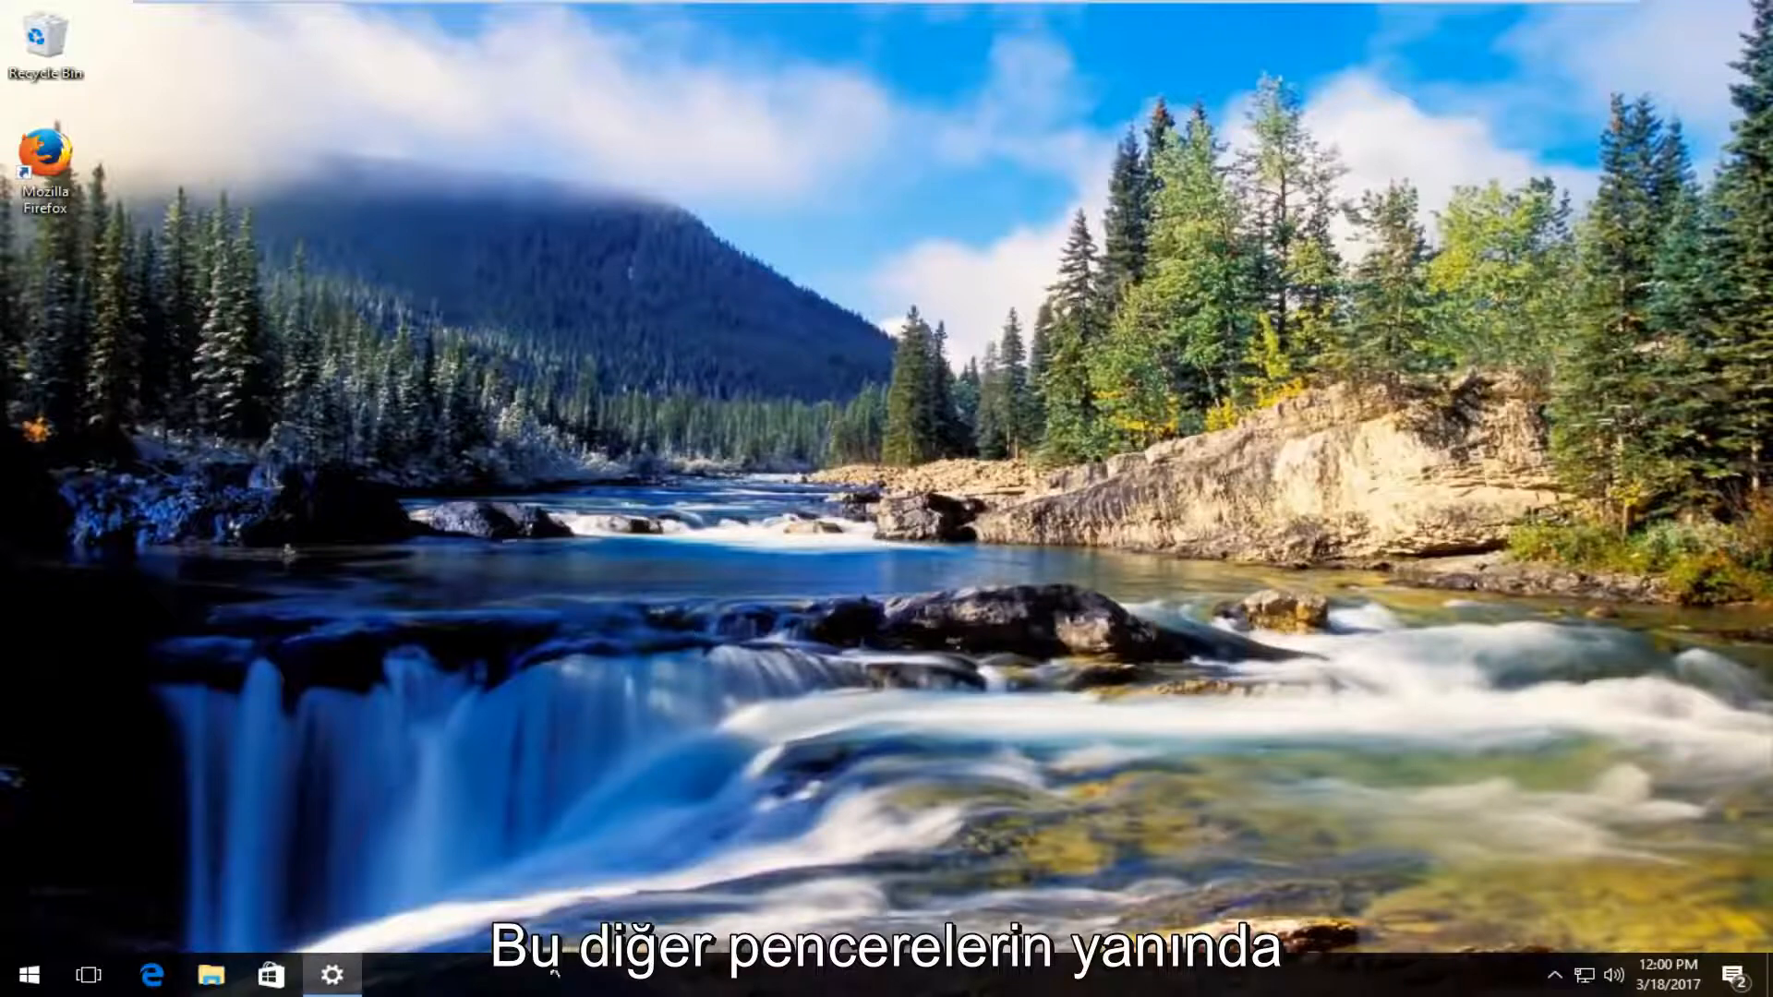
pyautogui.rightClick(335, 975)
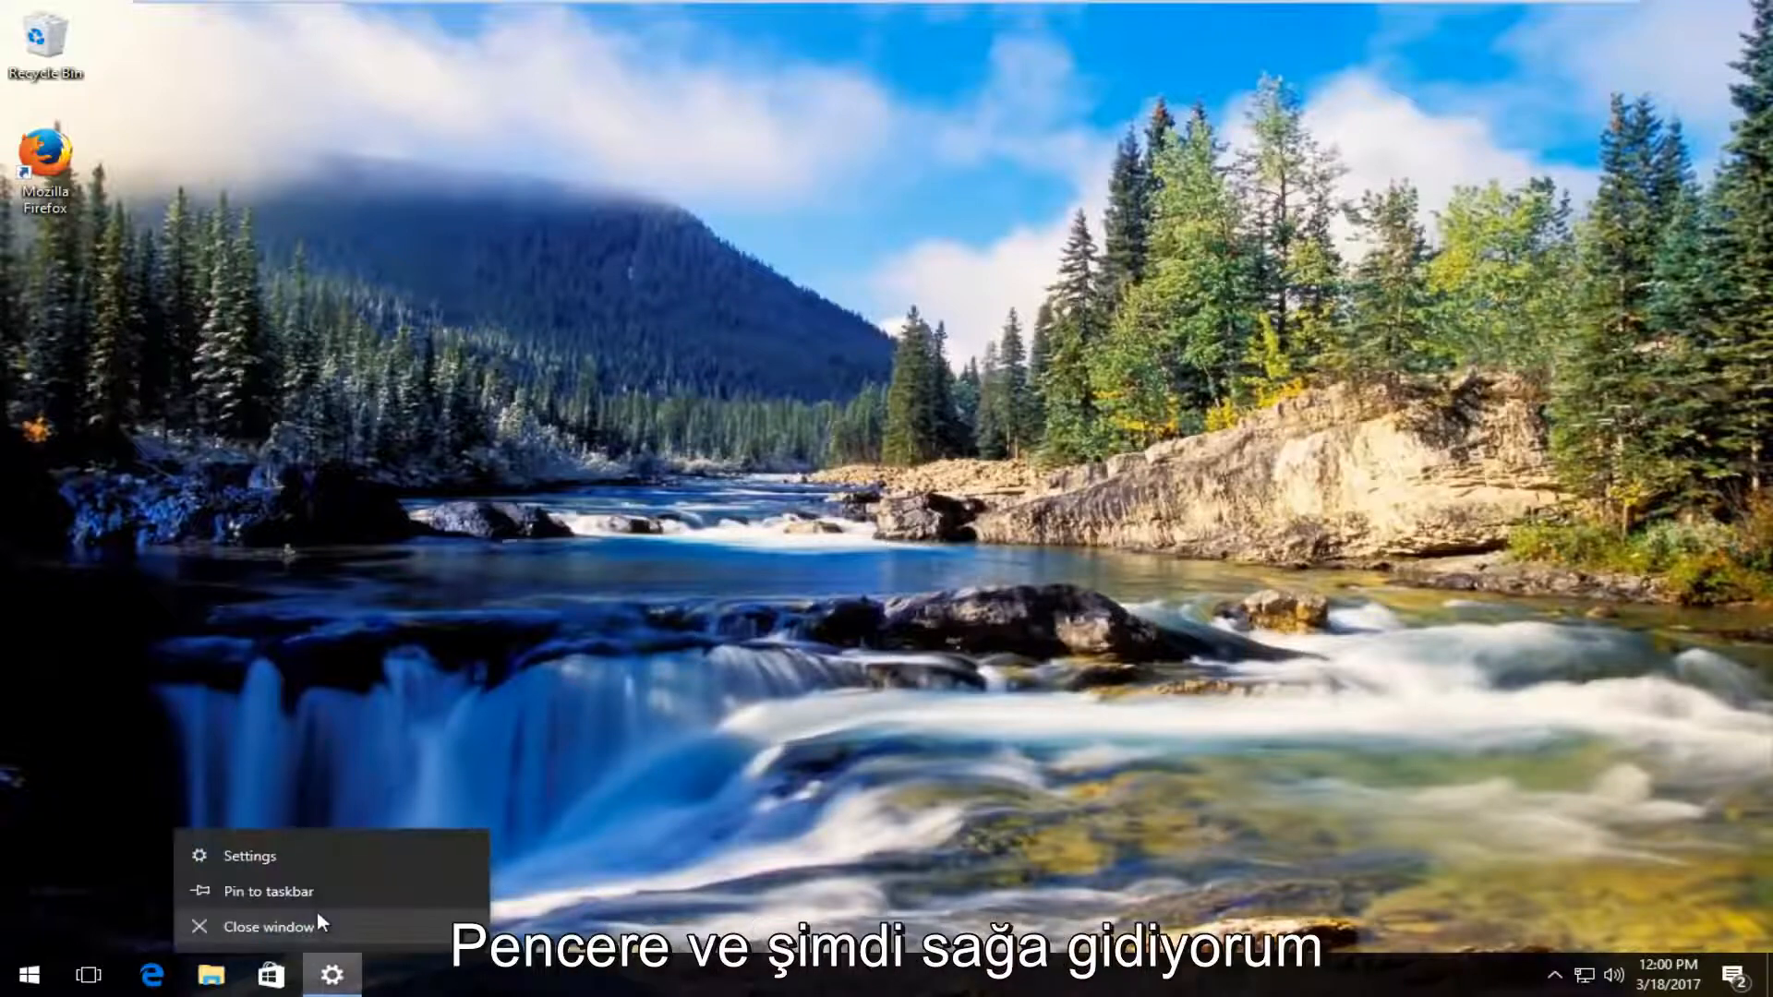
pyautogui.click(318, 925)
# Step: Search for "device manager", open Device Manager and move its window toward the middle of the desktop
pyautogui.click(26, 965)
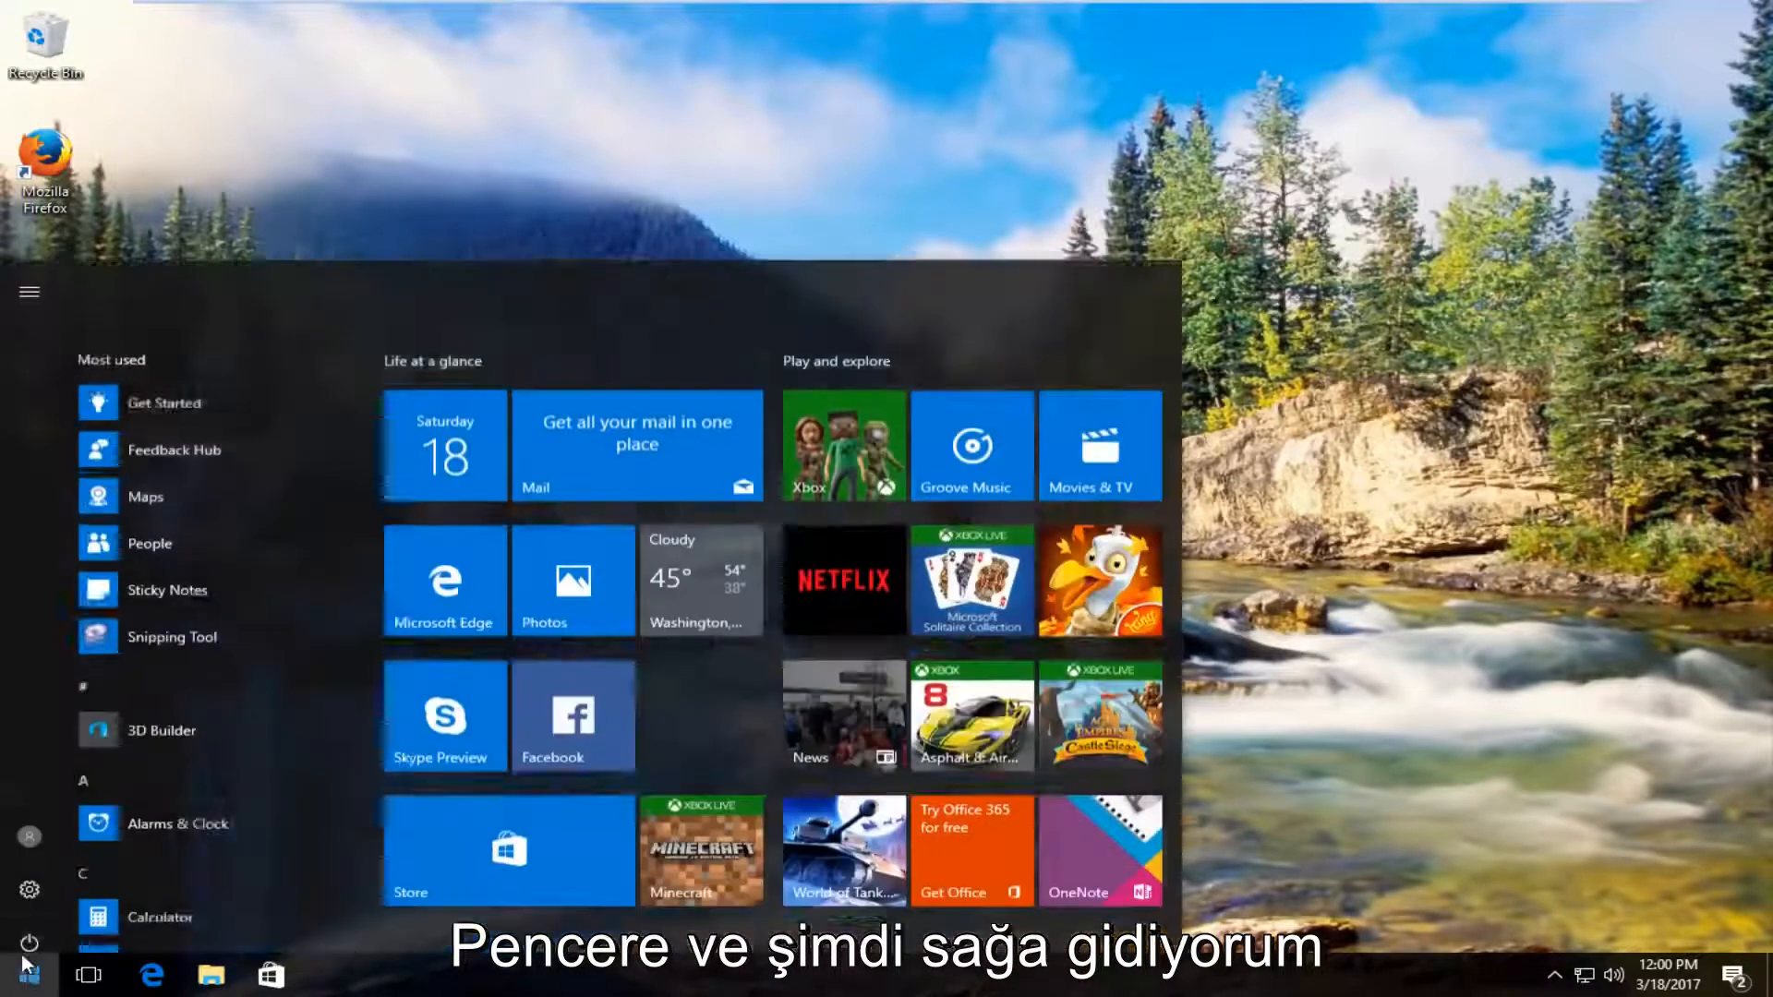
pyautogui.write('devi')
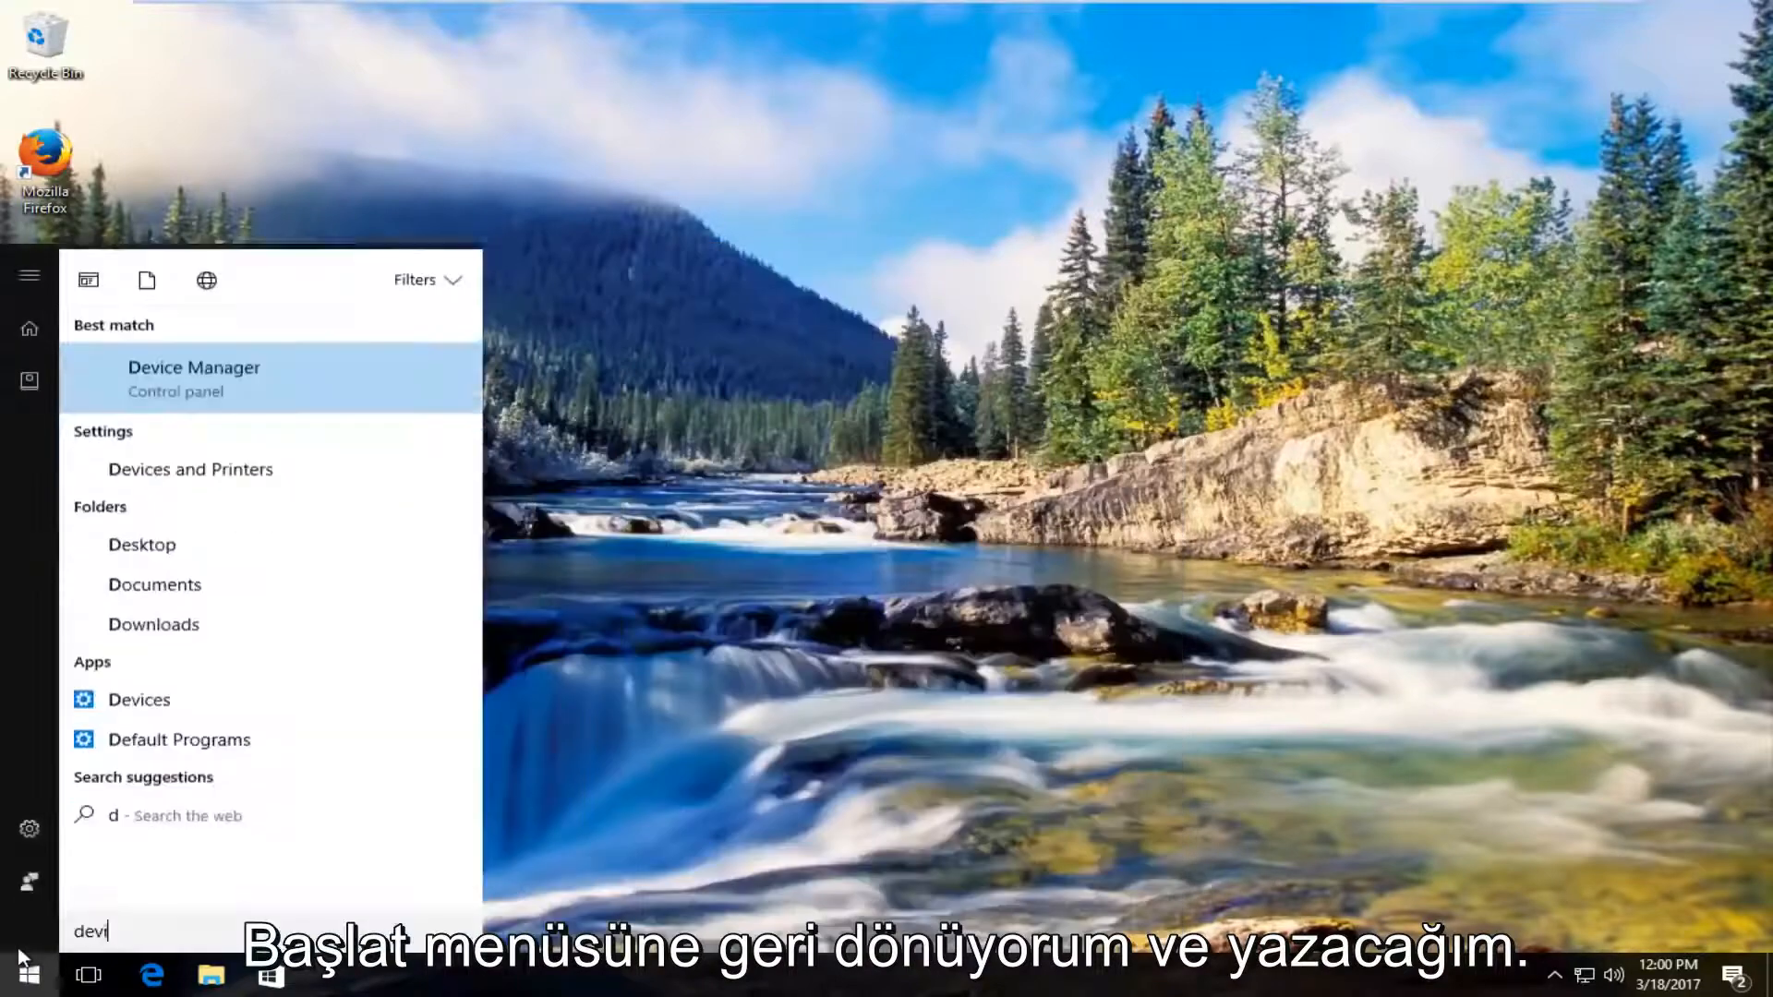
pyautogui.write('ce manager')
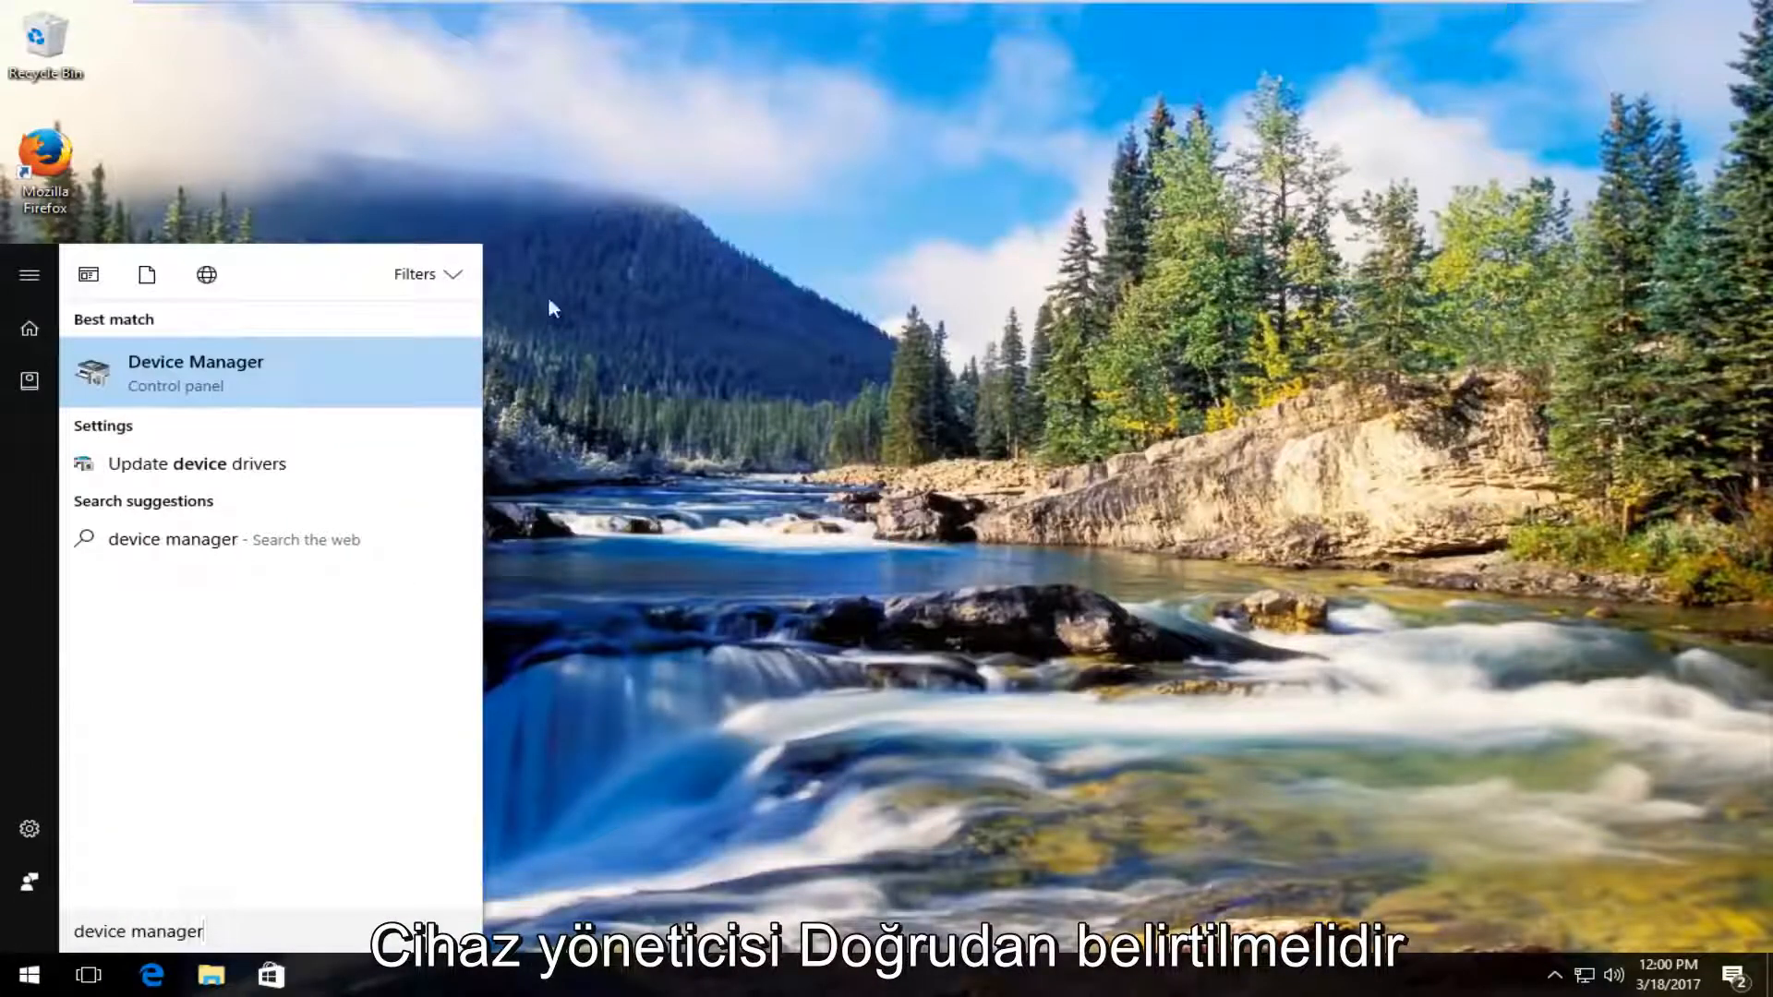
pyautogui.click(158, 366)
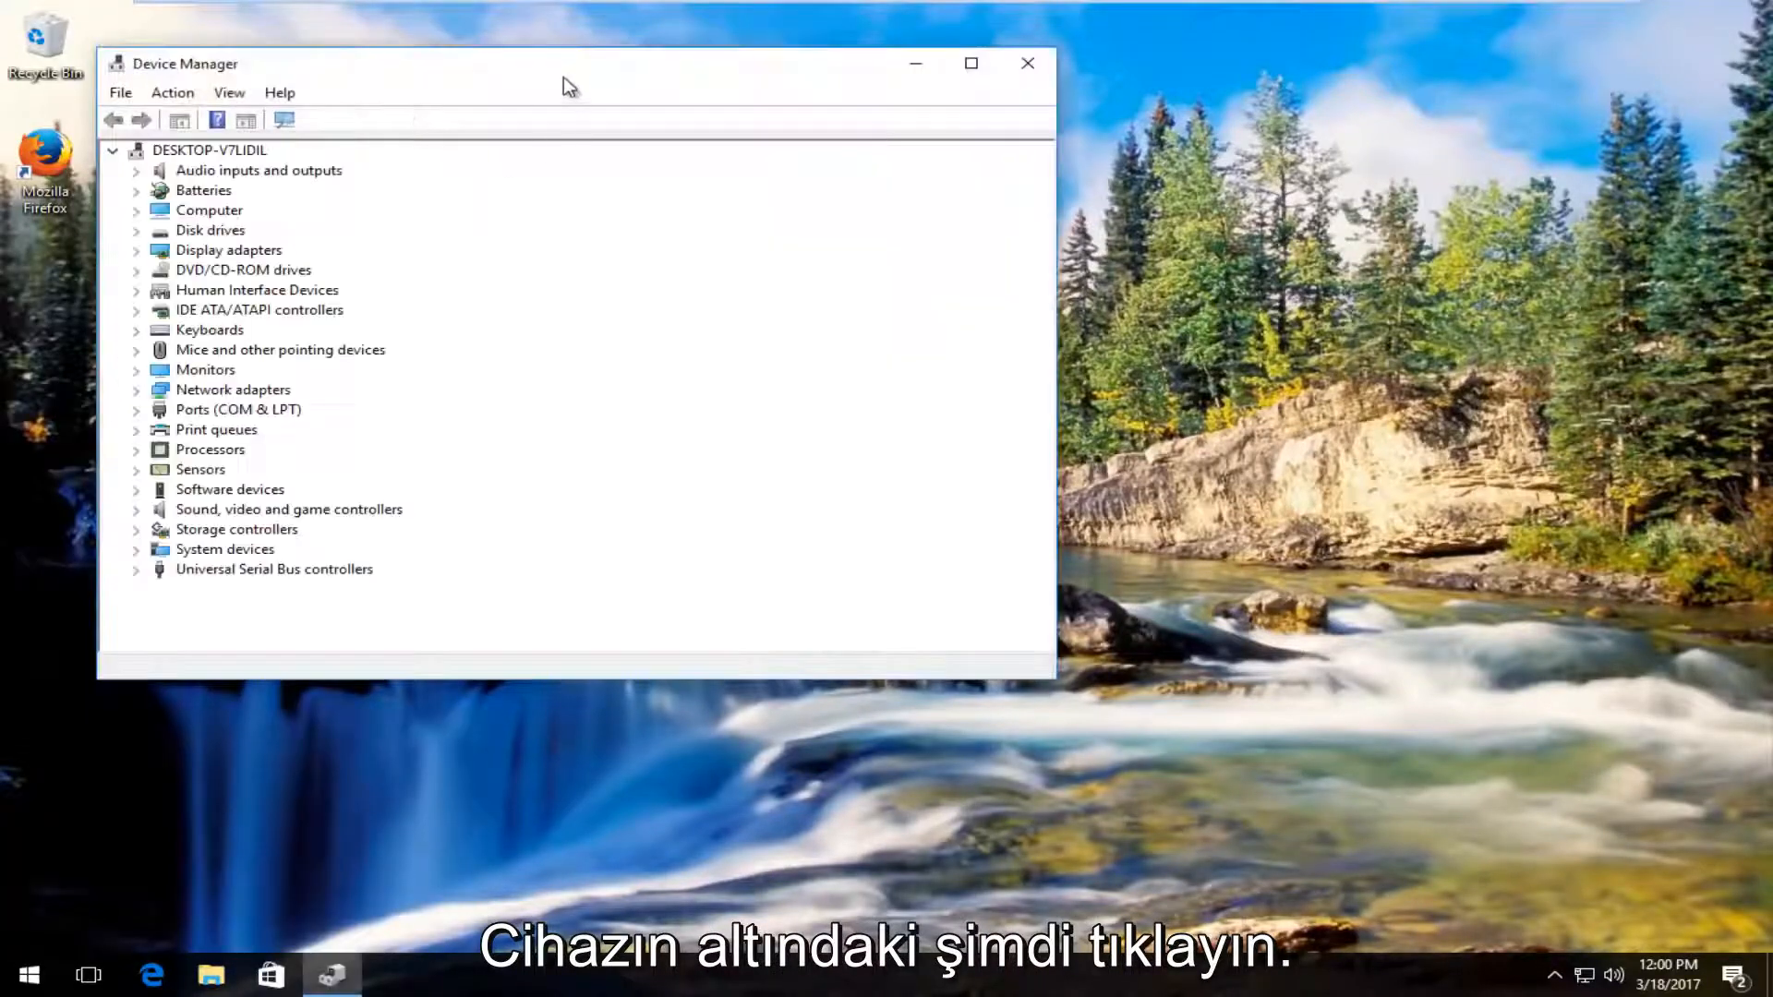
pyautogui.moveTo(563, 76); pyautogui.dragTo(905, 102)
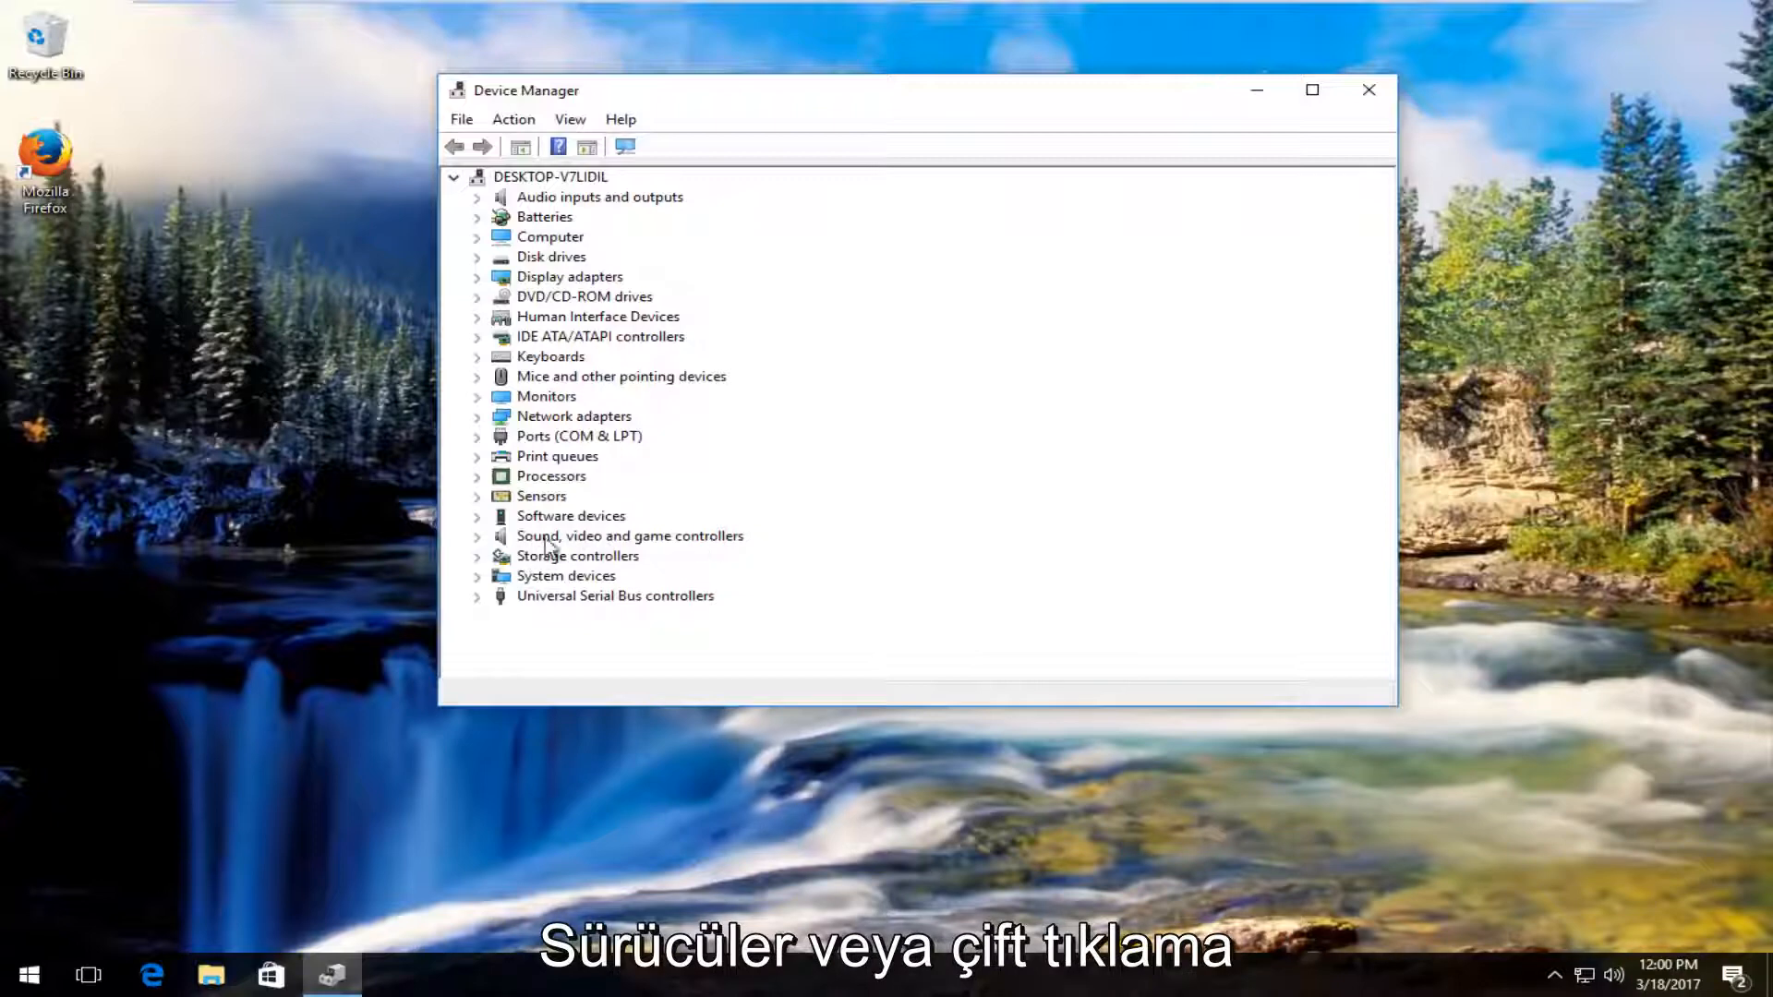
# Step: Search automatically for updated driver software for the High Definition Audio Device under Sound, video and game controllers, and close the wizard
pyautogui.click(477, 538)
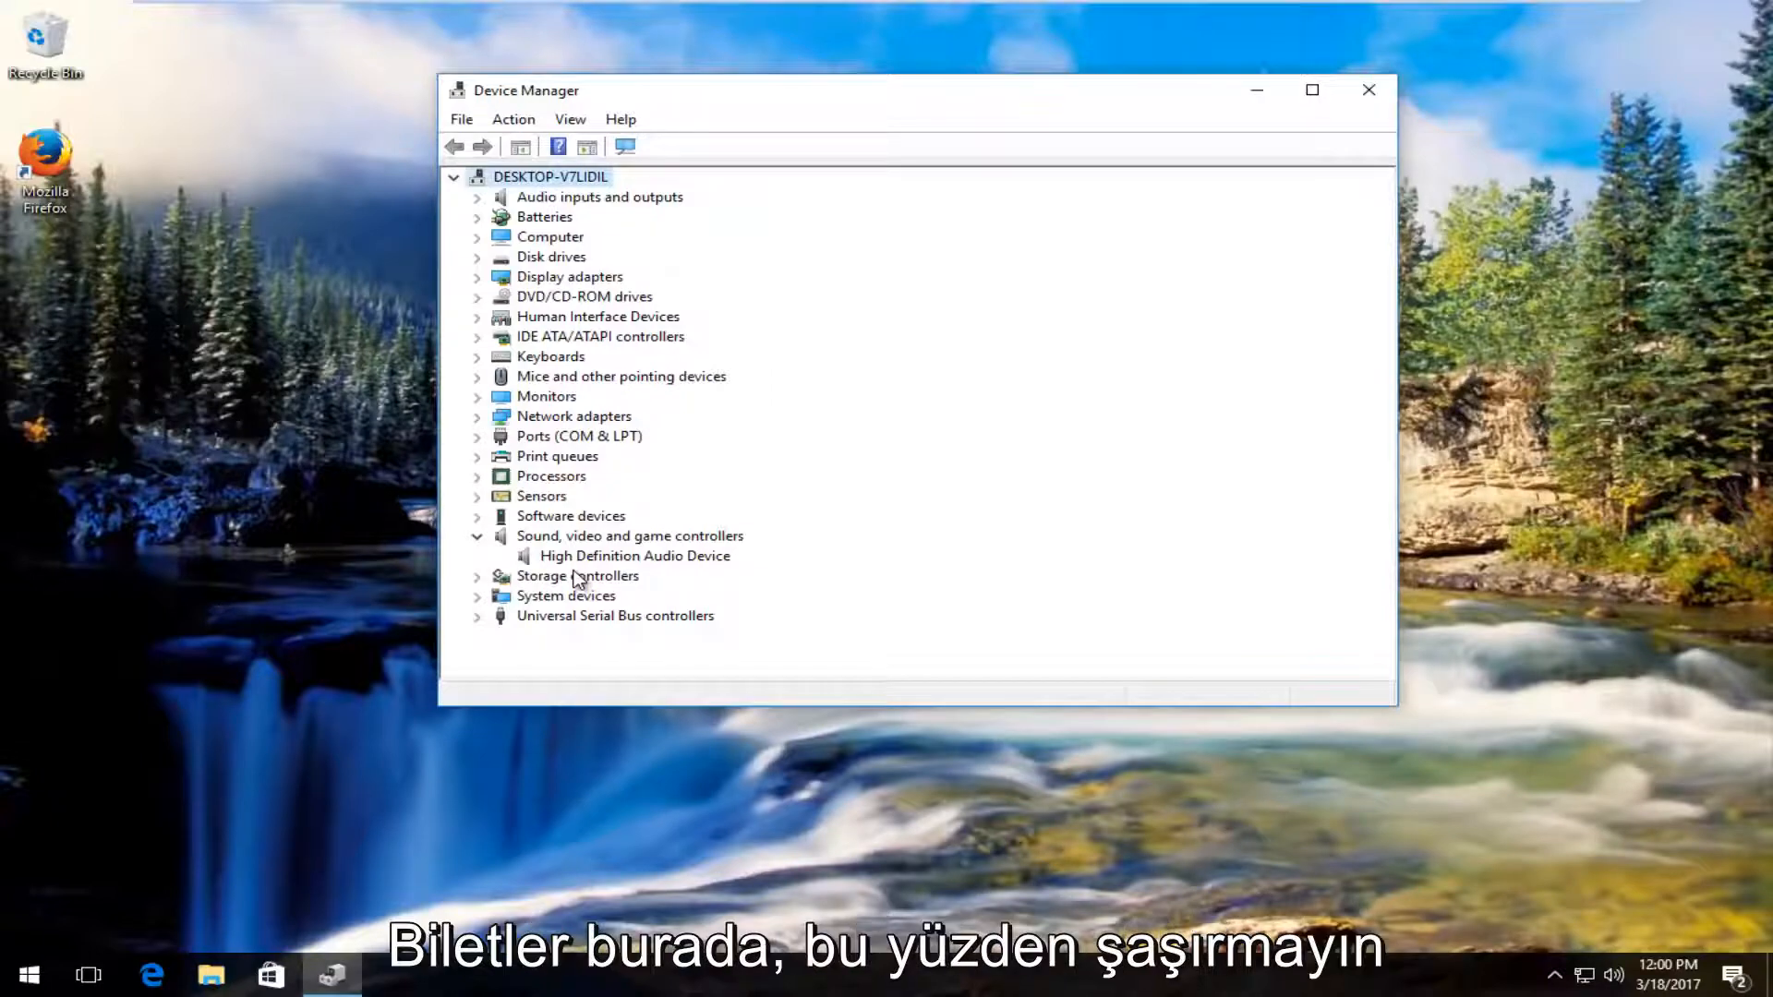
pyautogui.click(545, 558)
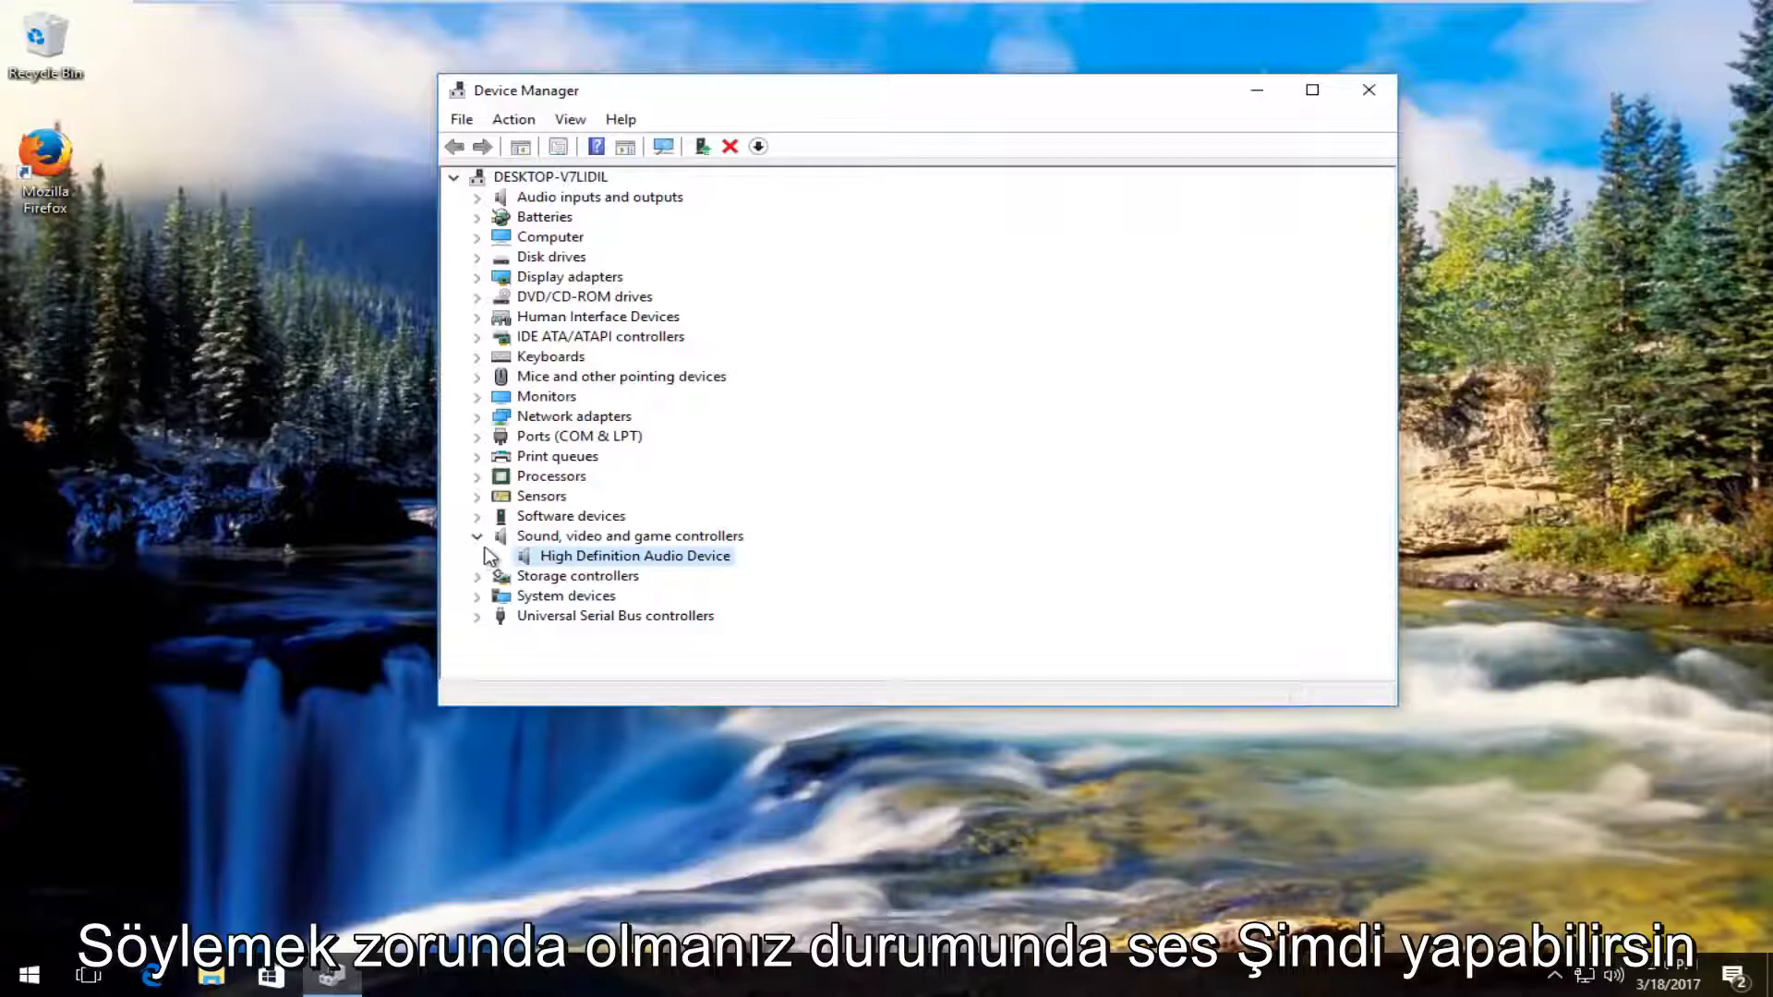
pyautogui.rightClick(621, 564)
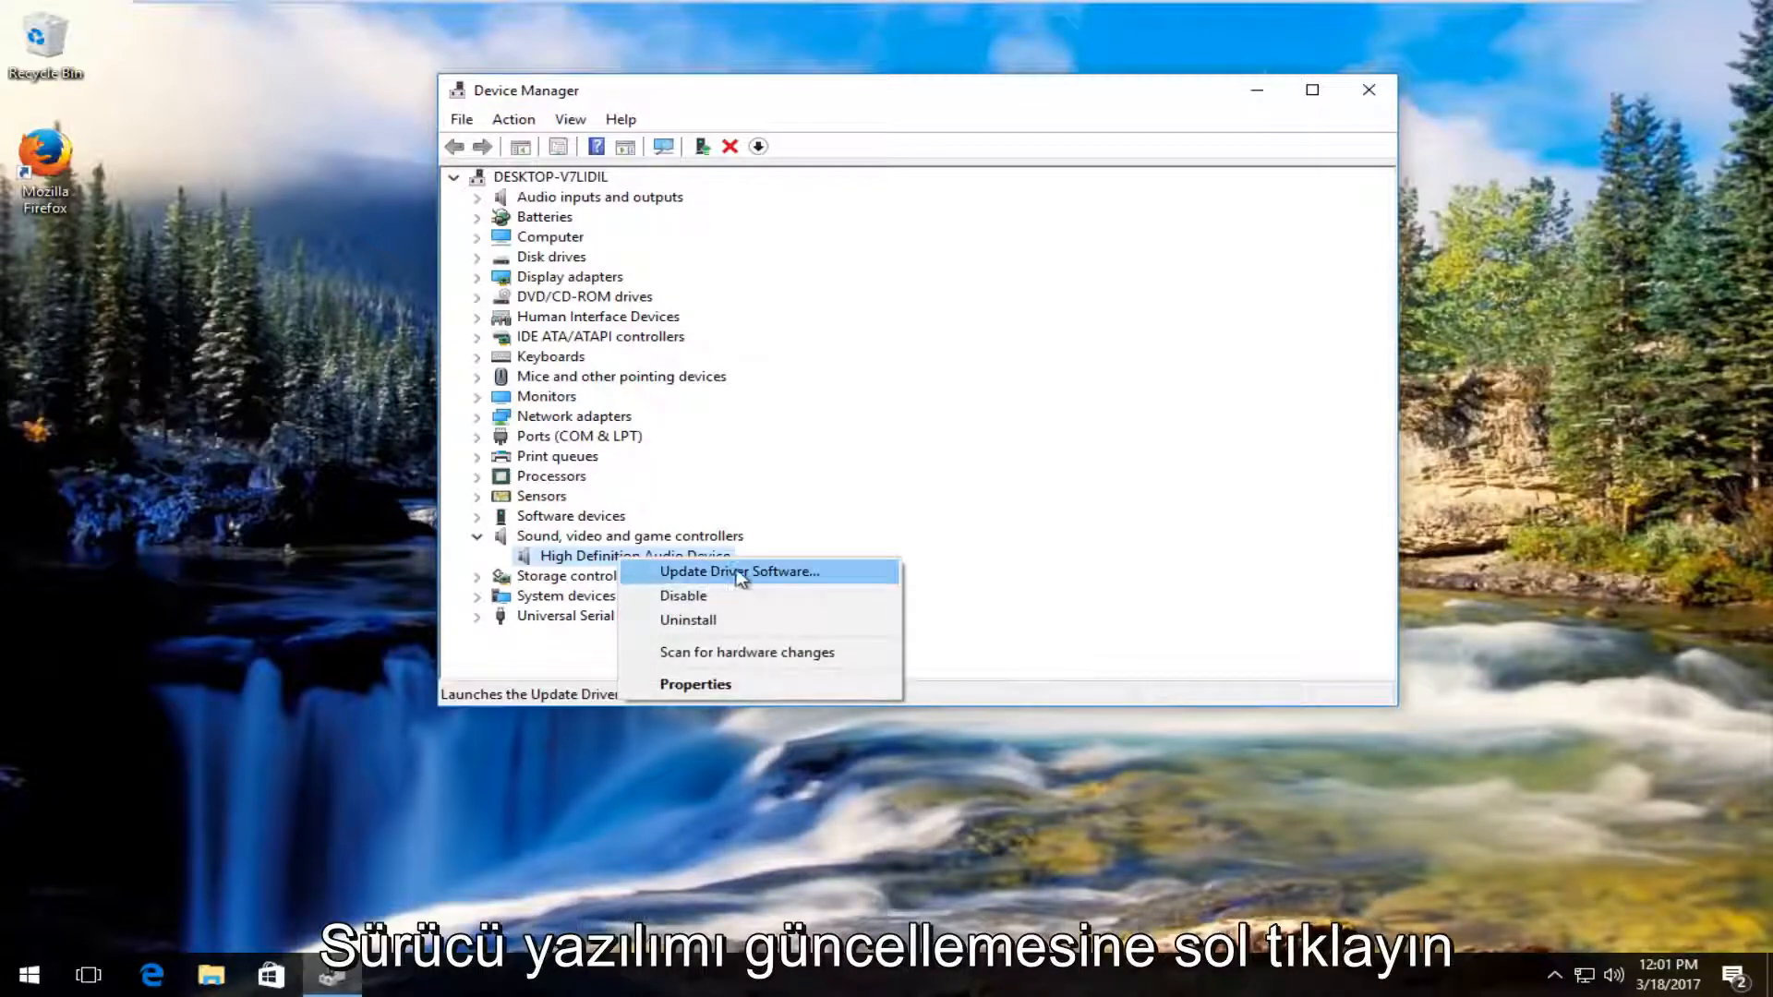
pyautogui.click(734, 572)
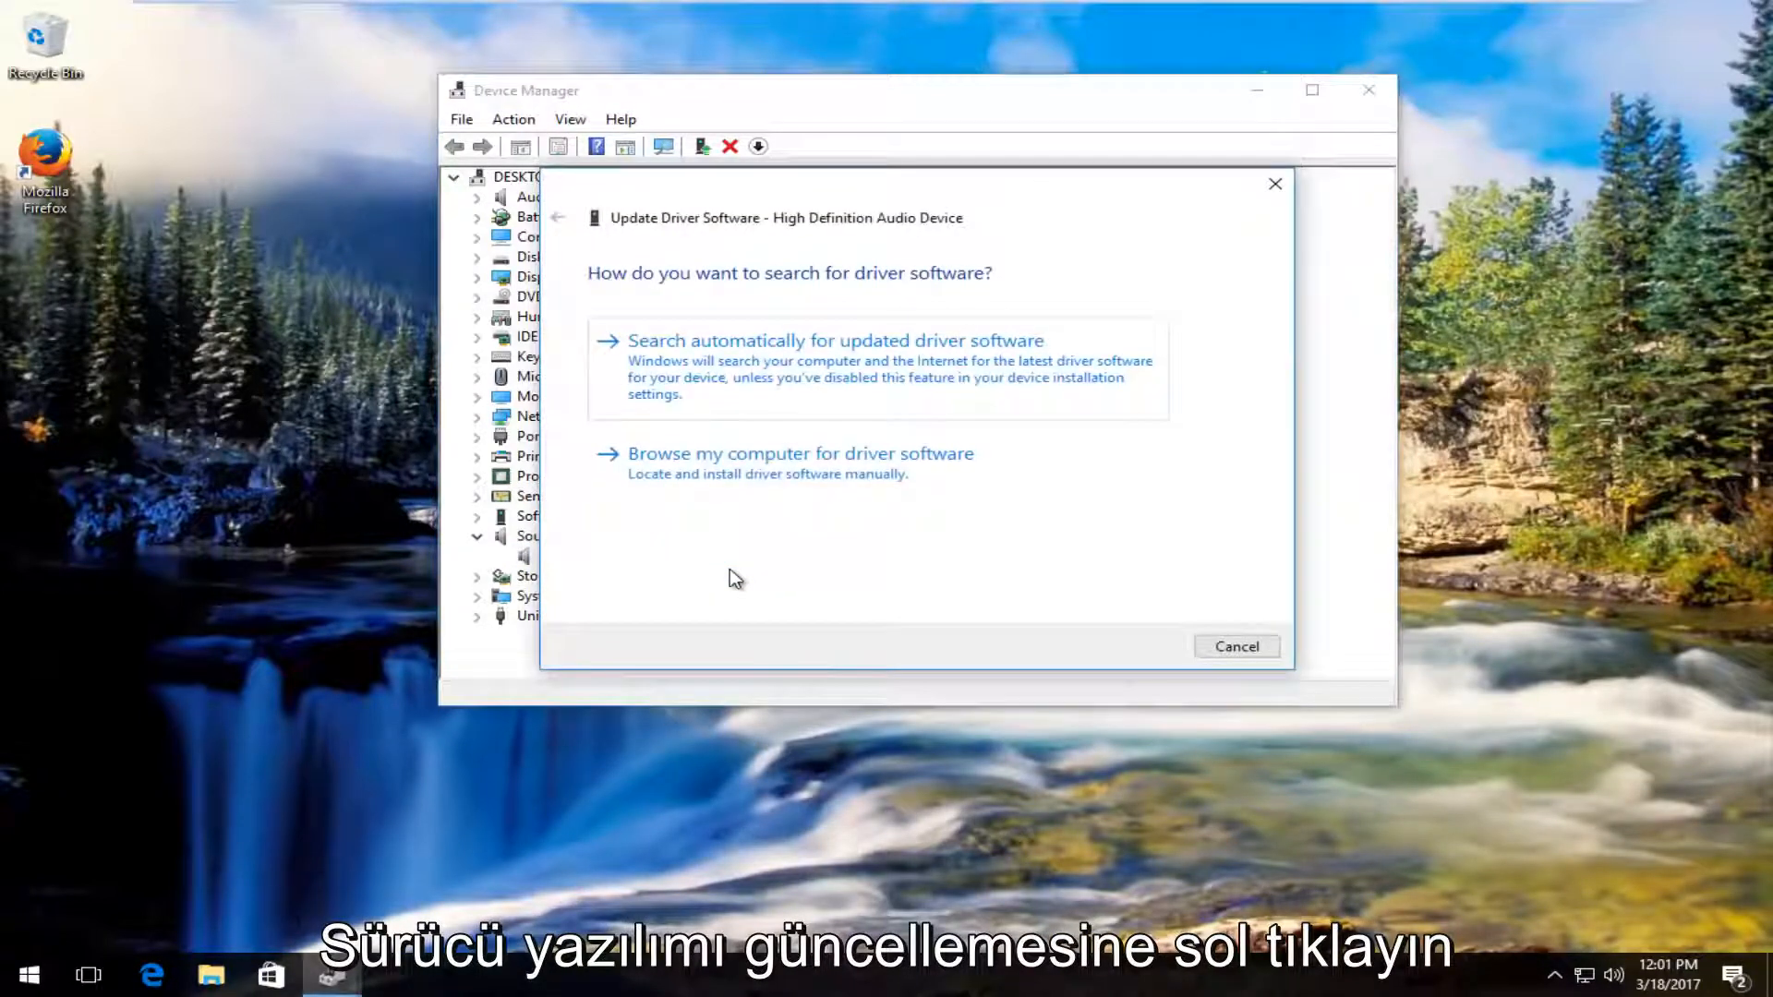
pyautogui.click(868, 379)
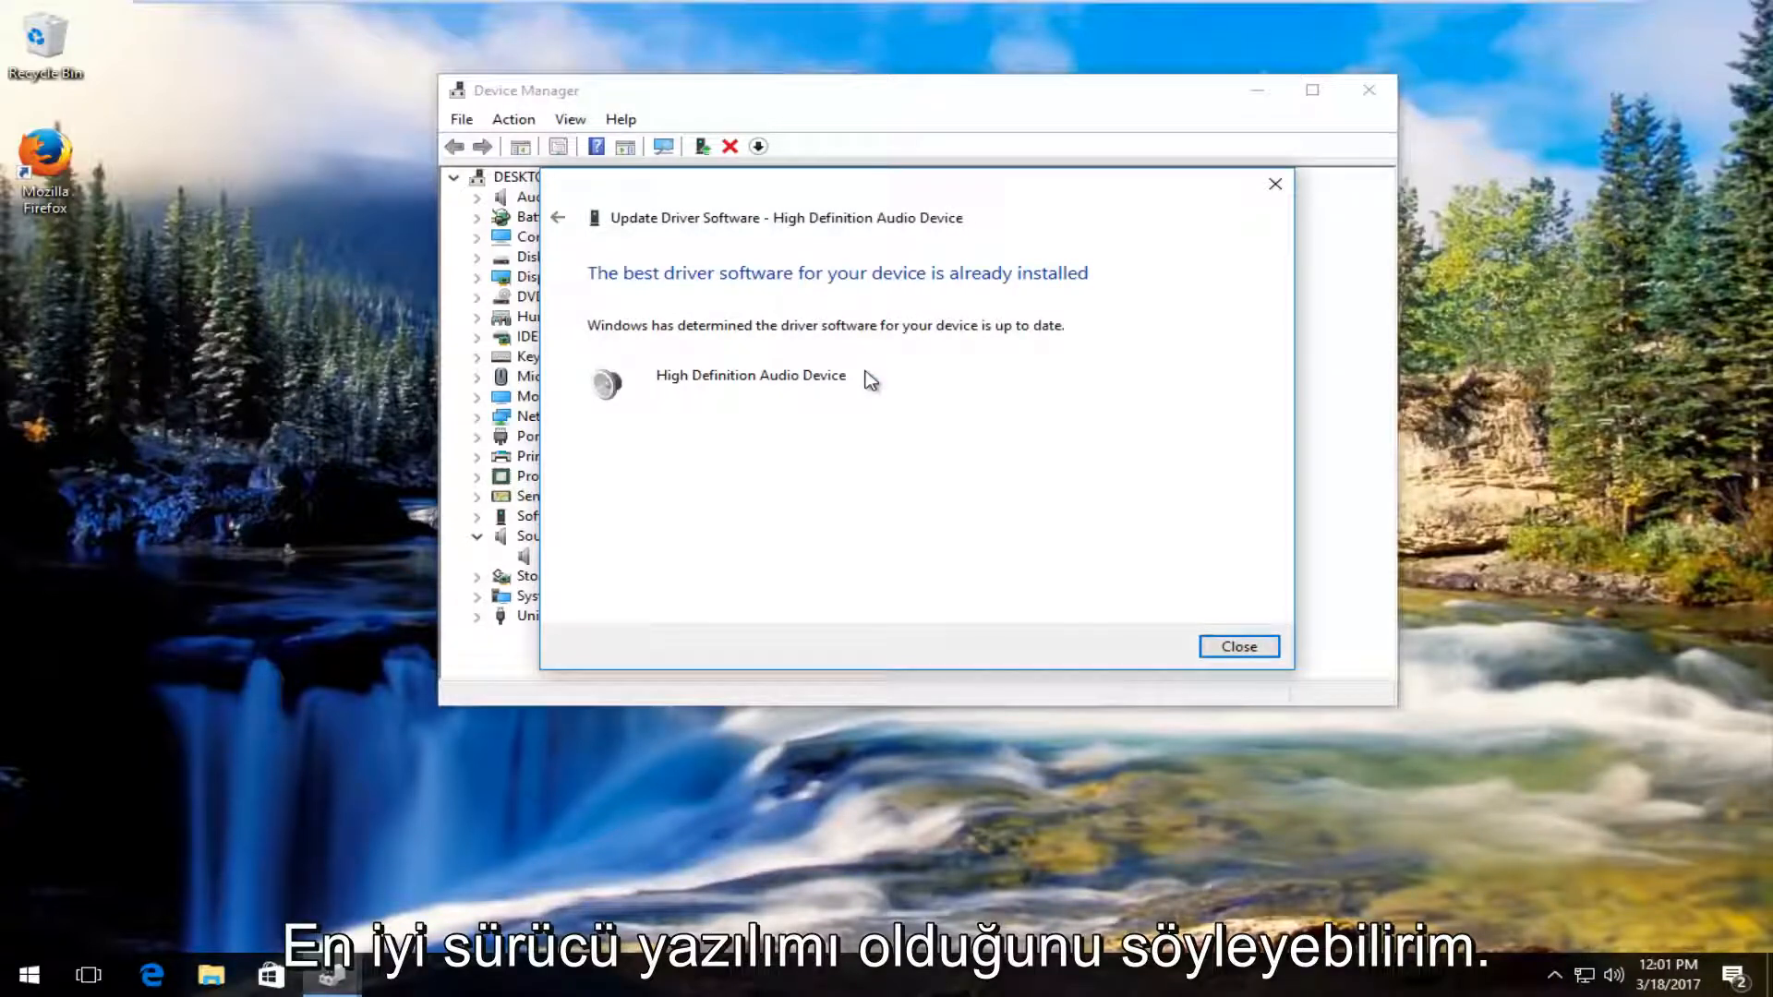
pyautogui.click(1237, 651)
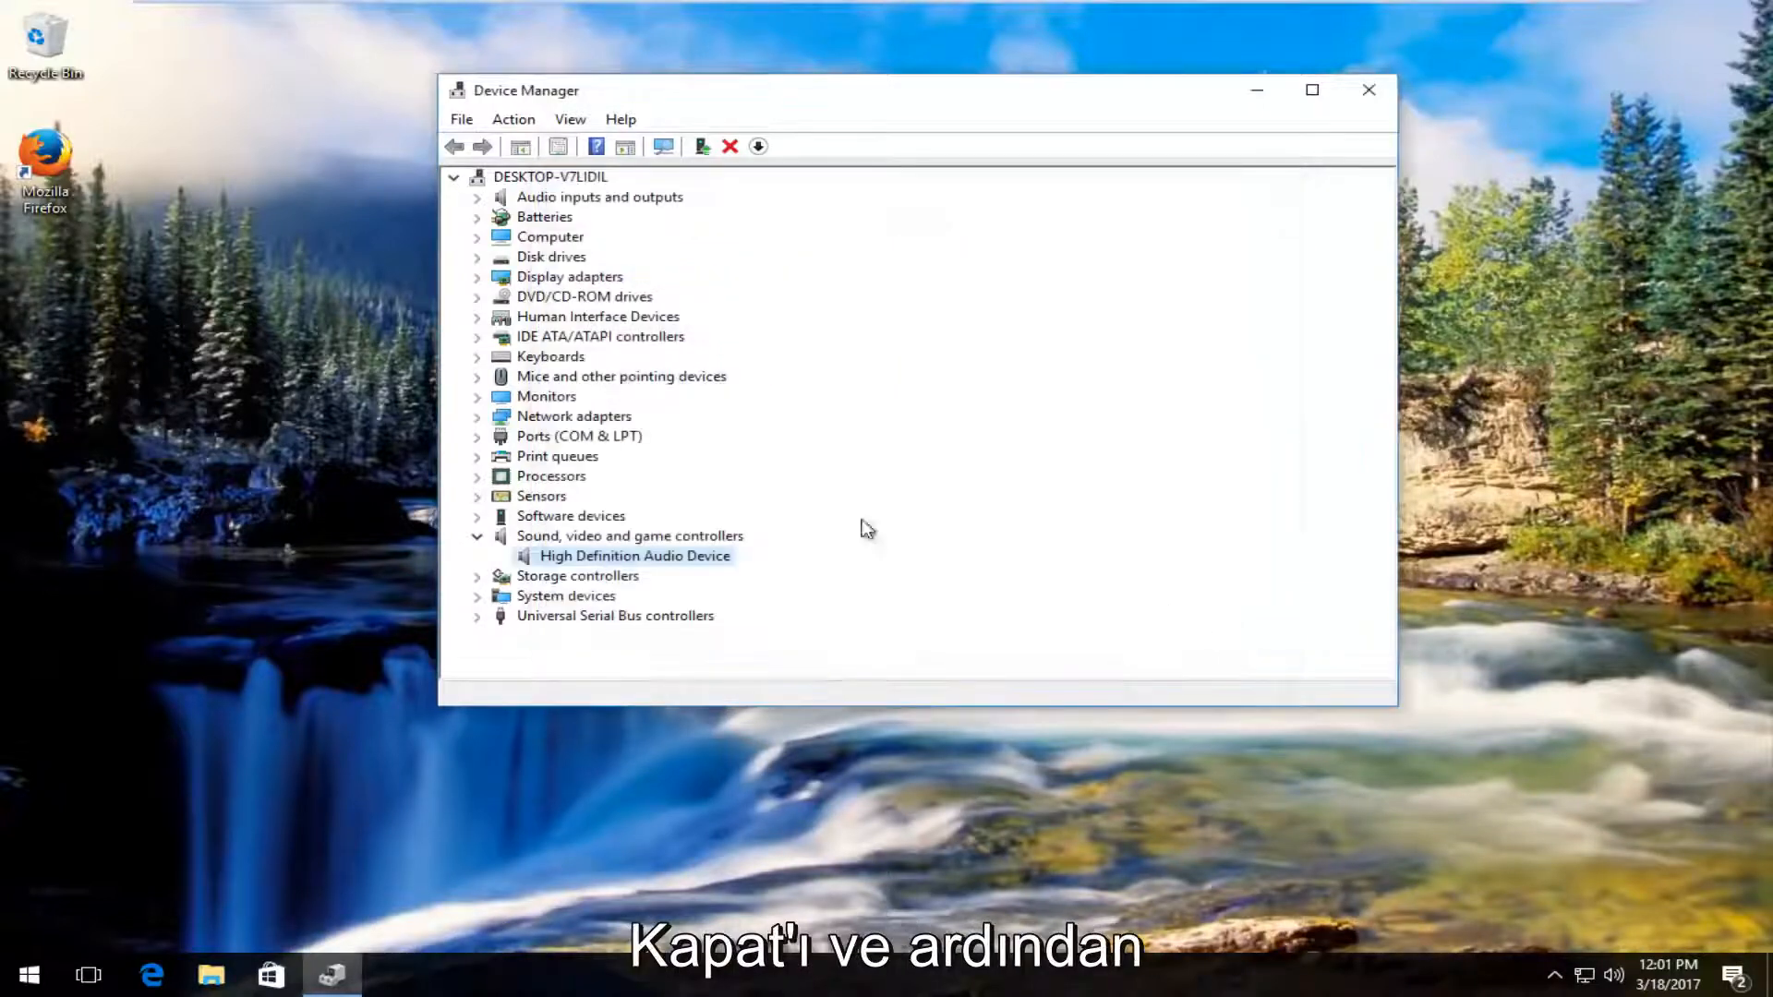
# Step: Review the driver search options in the High Definition Audio Device's update wizard and cancel it
pyautogui.rightClick(563, 558)
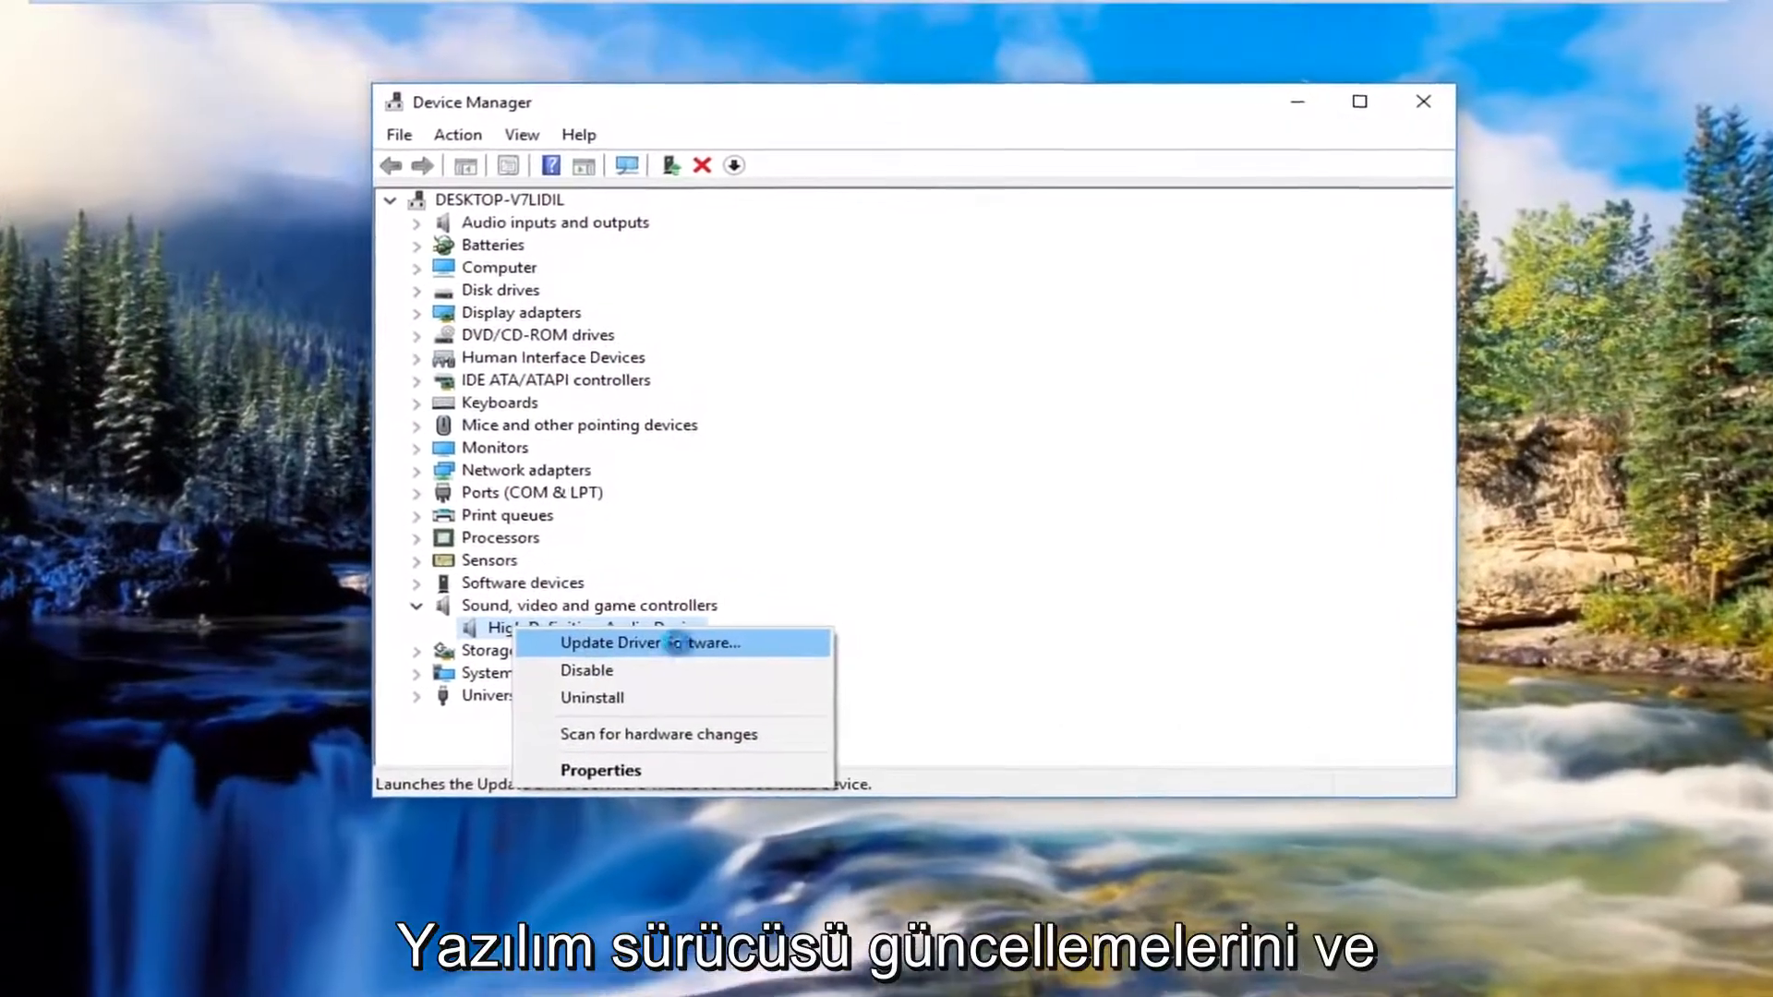
pyautogui.click(600, 614)
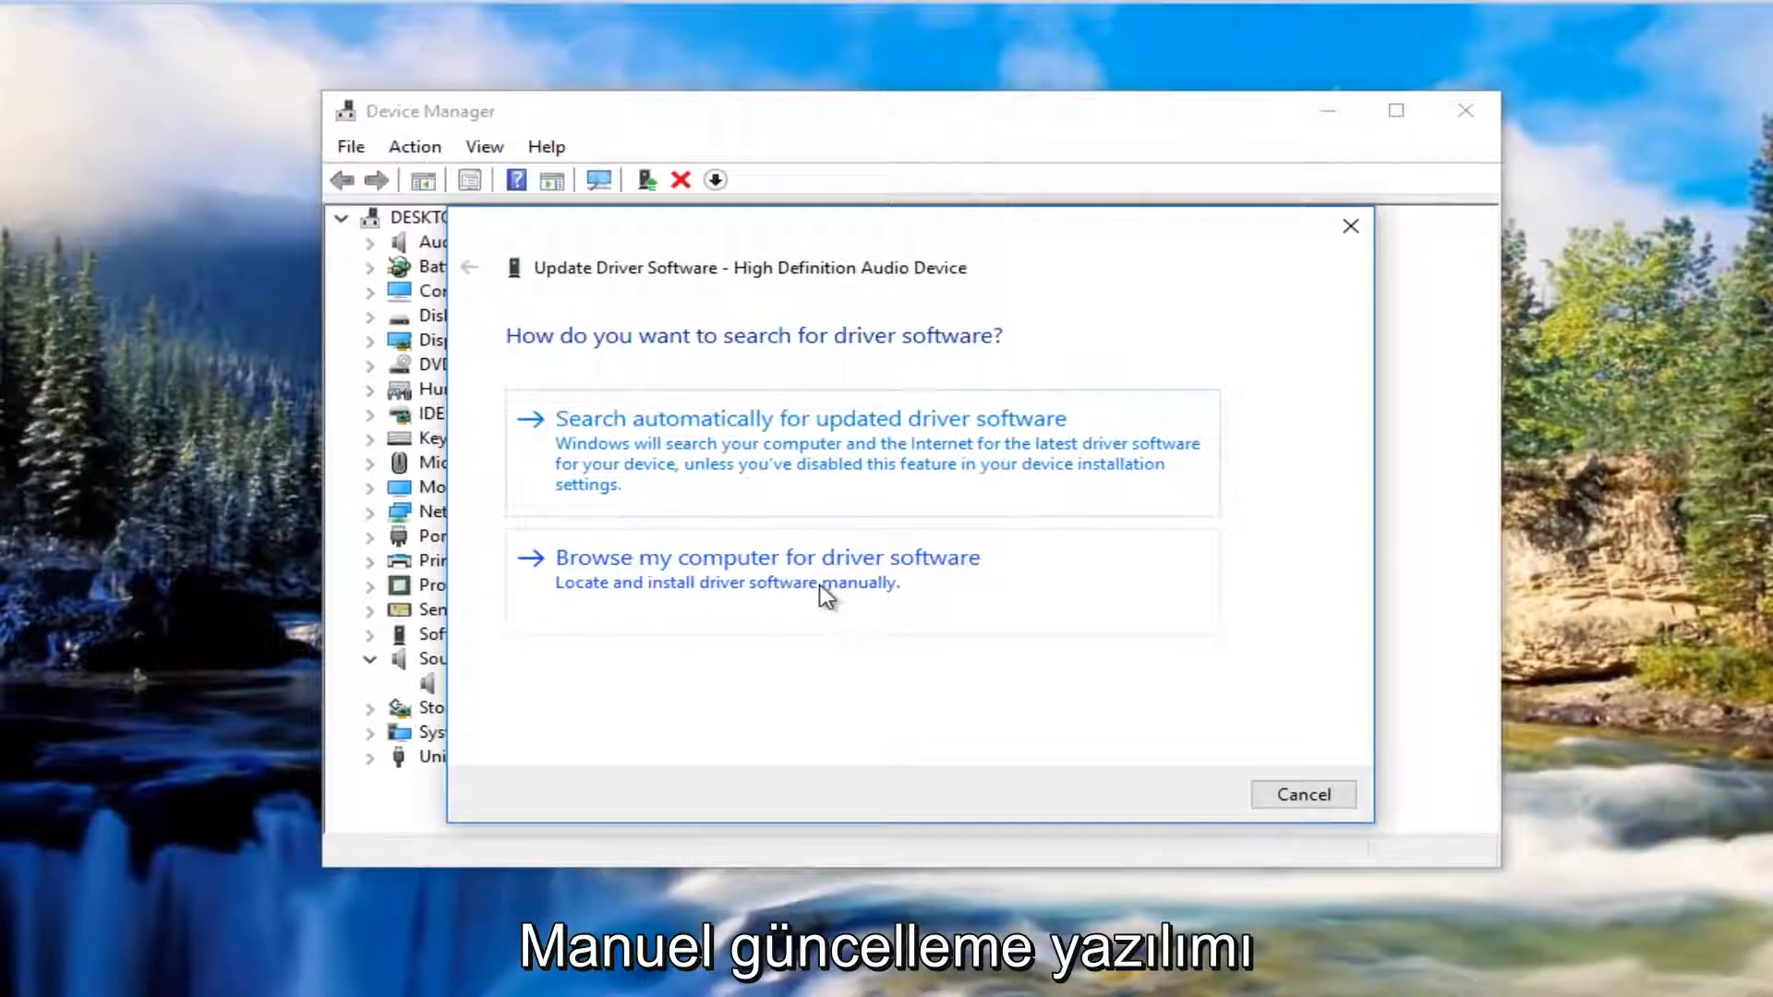
pyautogui.click(1353, 228)
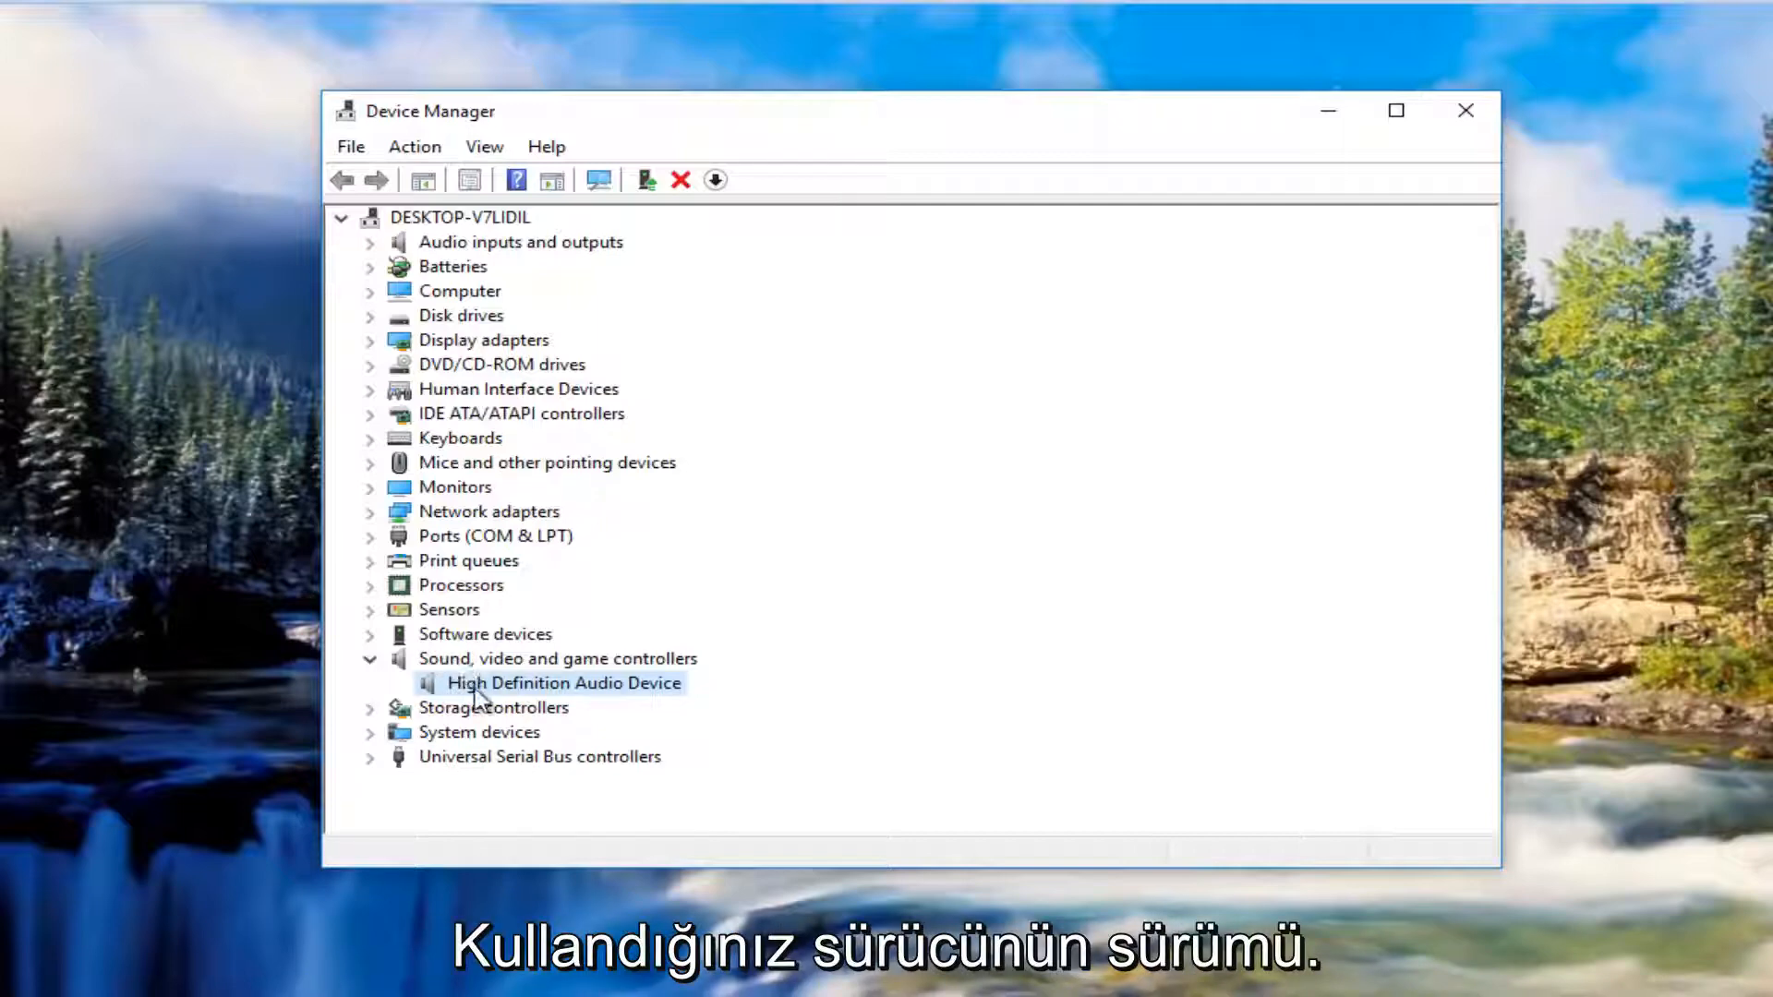
# Step: Examine the driver information in the High Definition Audio Device's properties, and close the properties and Device Manager
pyautogui.rightClick(583, 686)
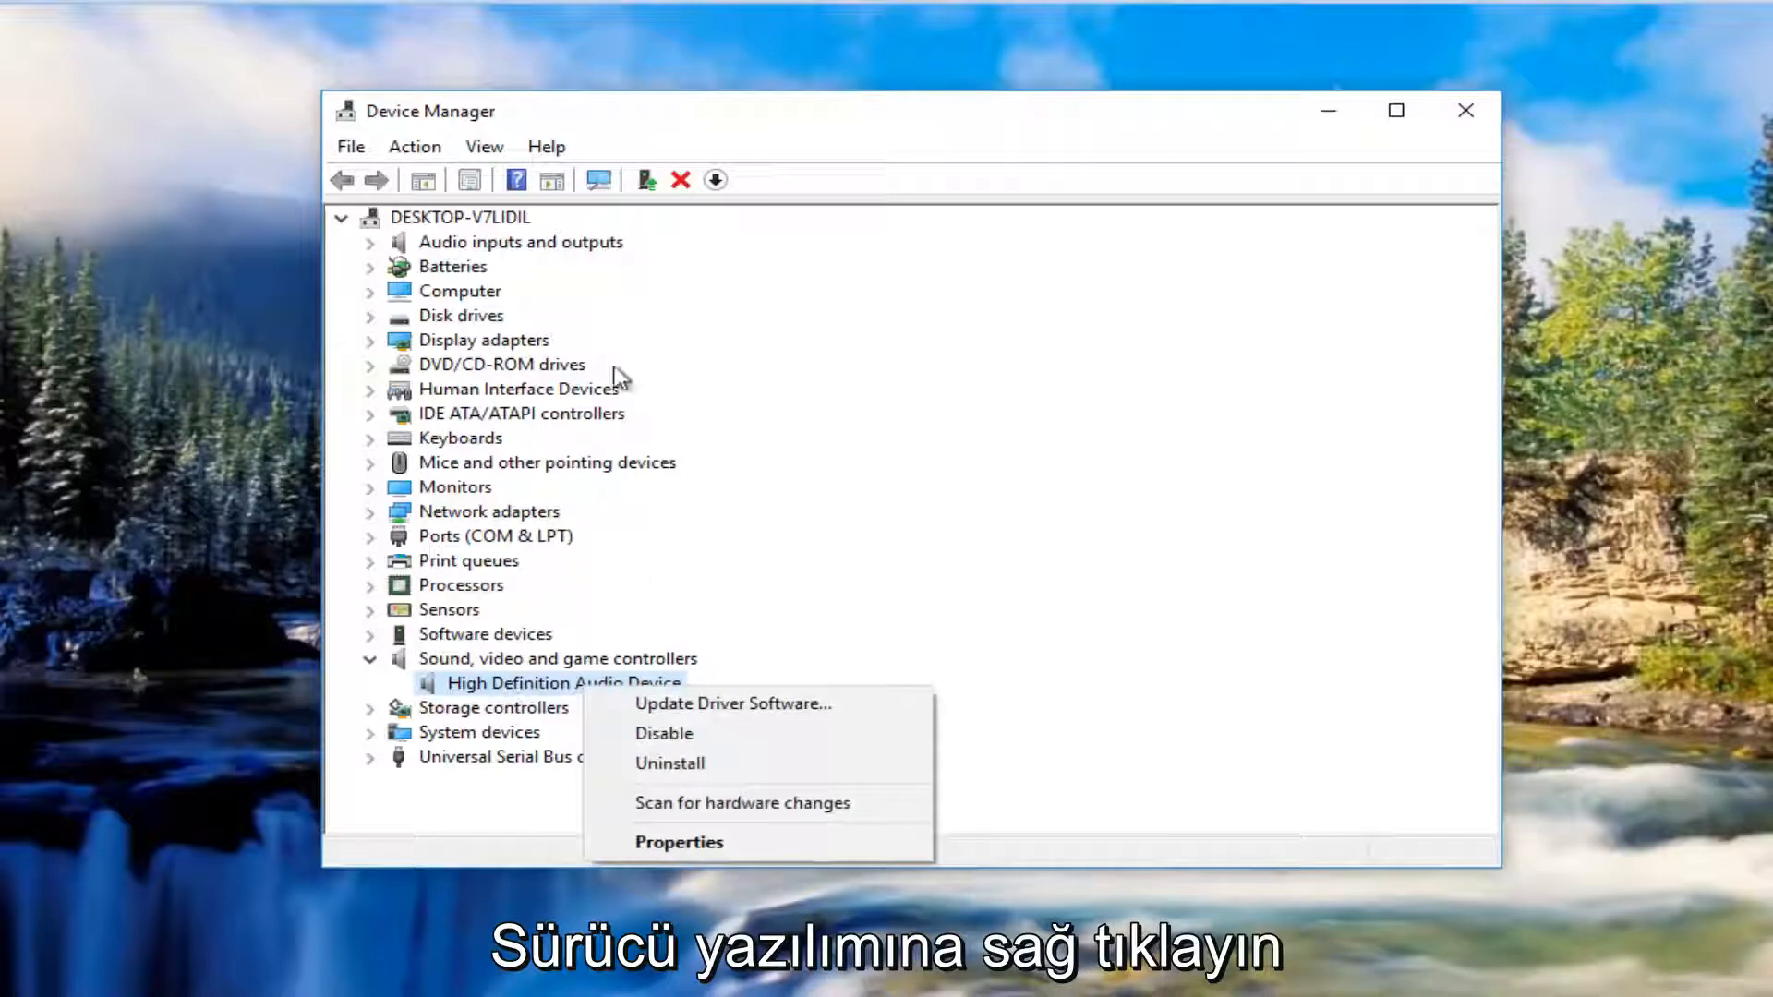
pyautogui.click(677, 844)
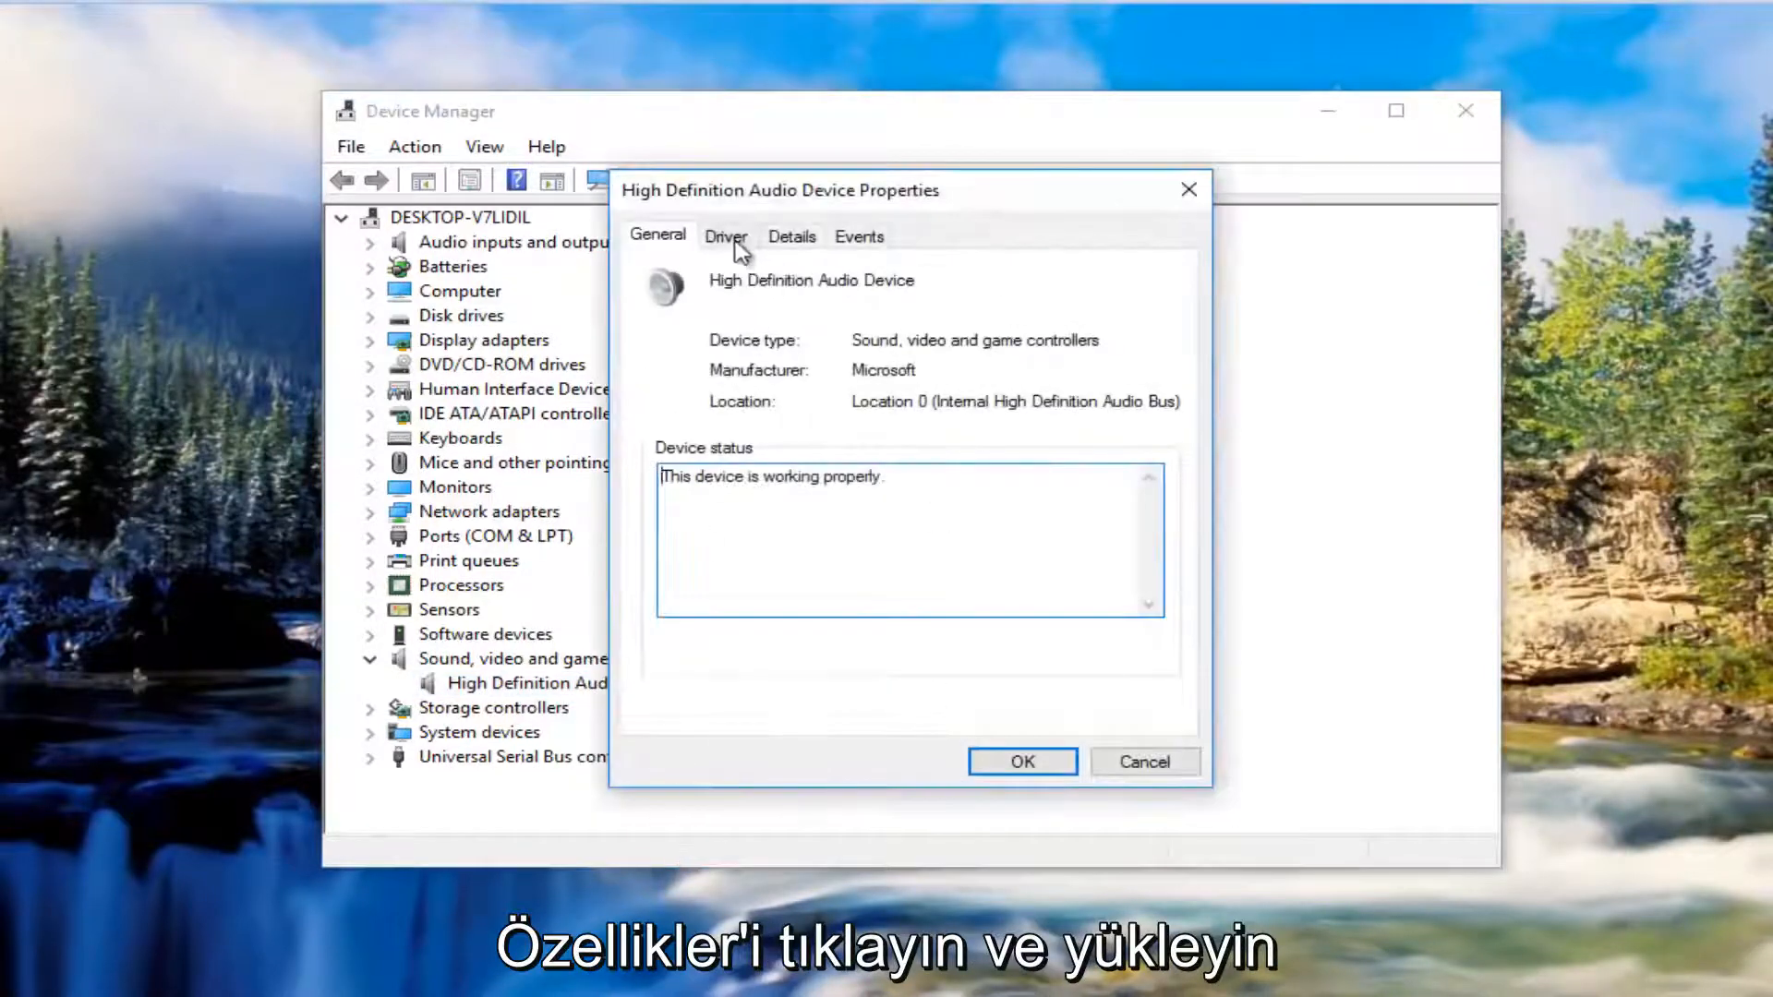
pyautogui.click(728, 242)
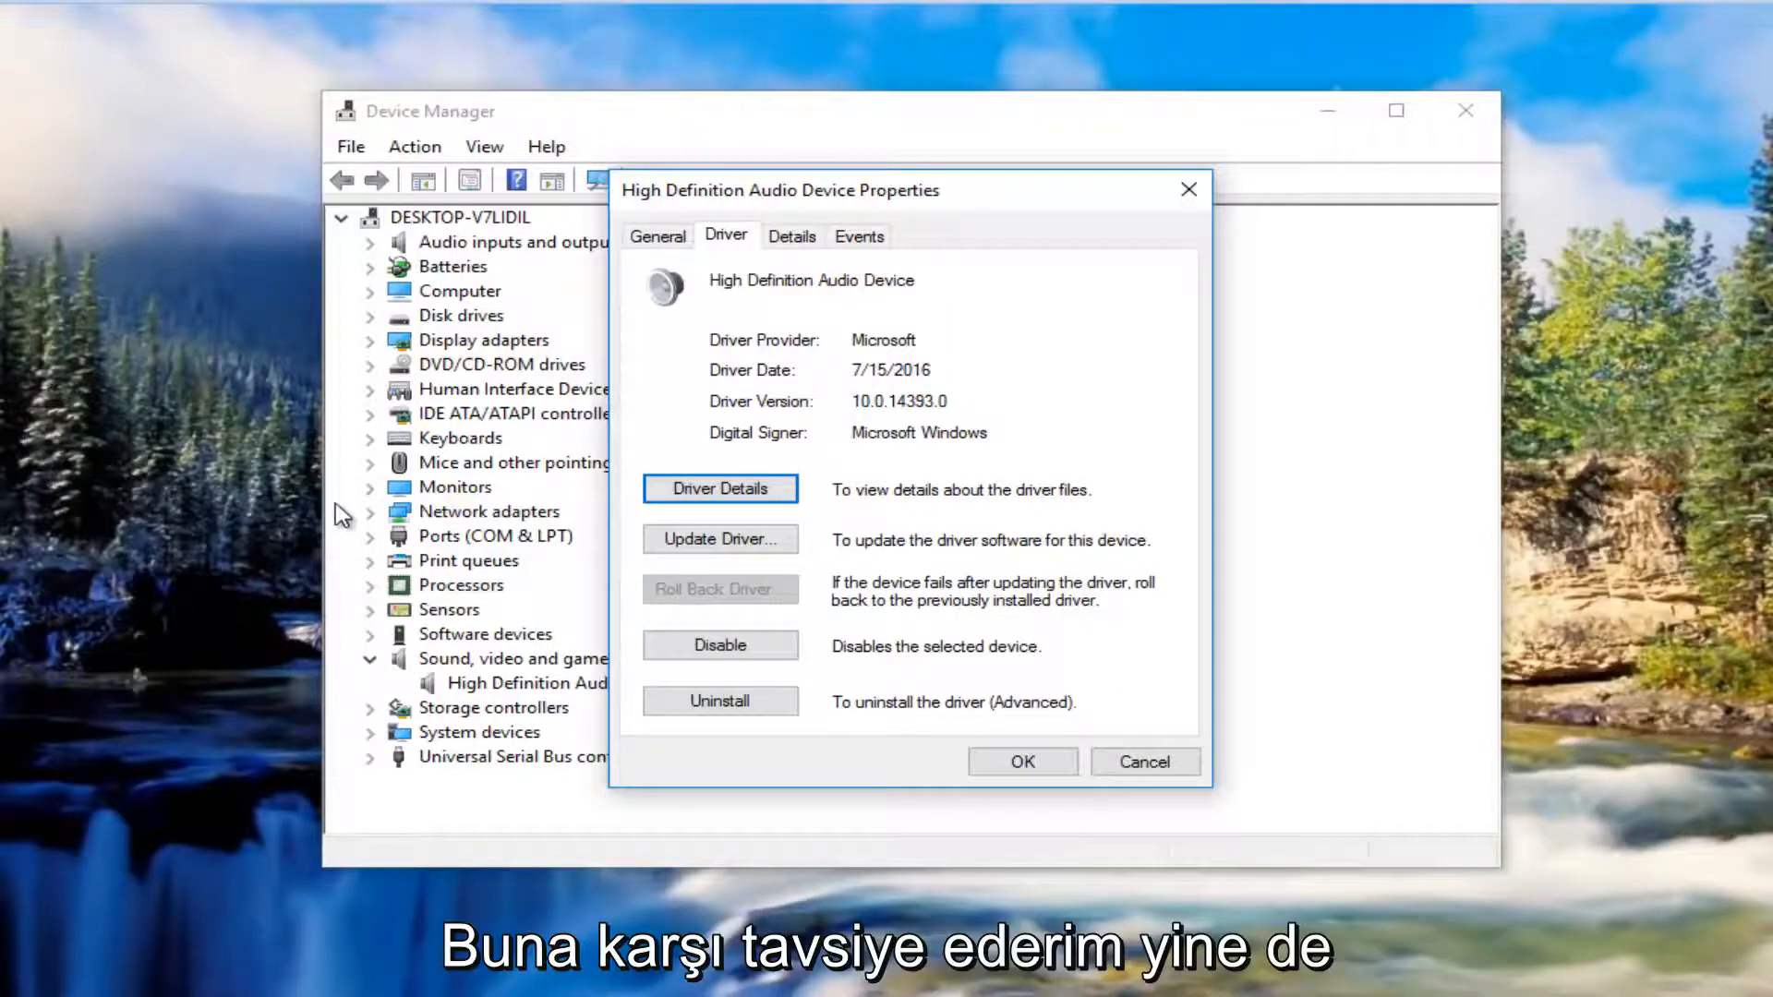
pyautogui.click(1189, 189)
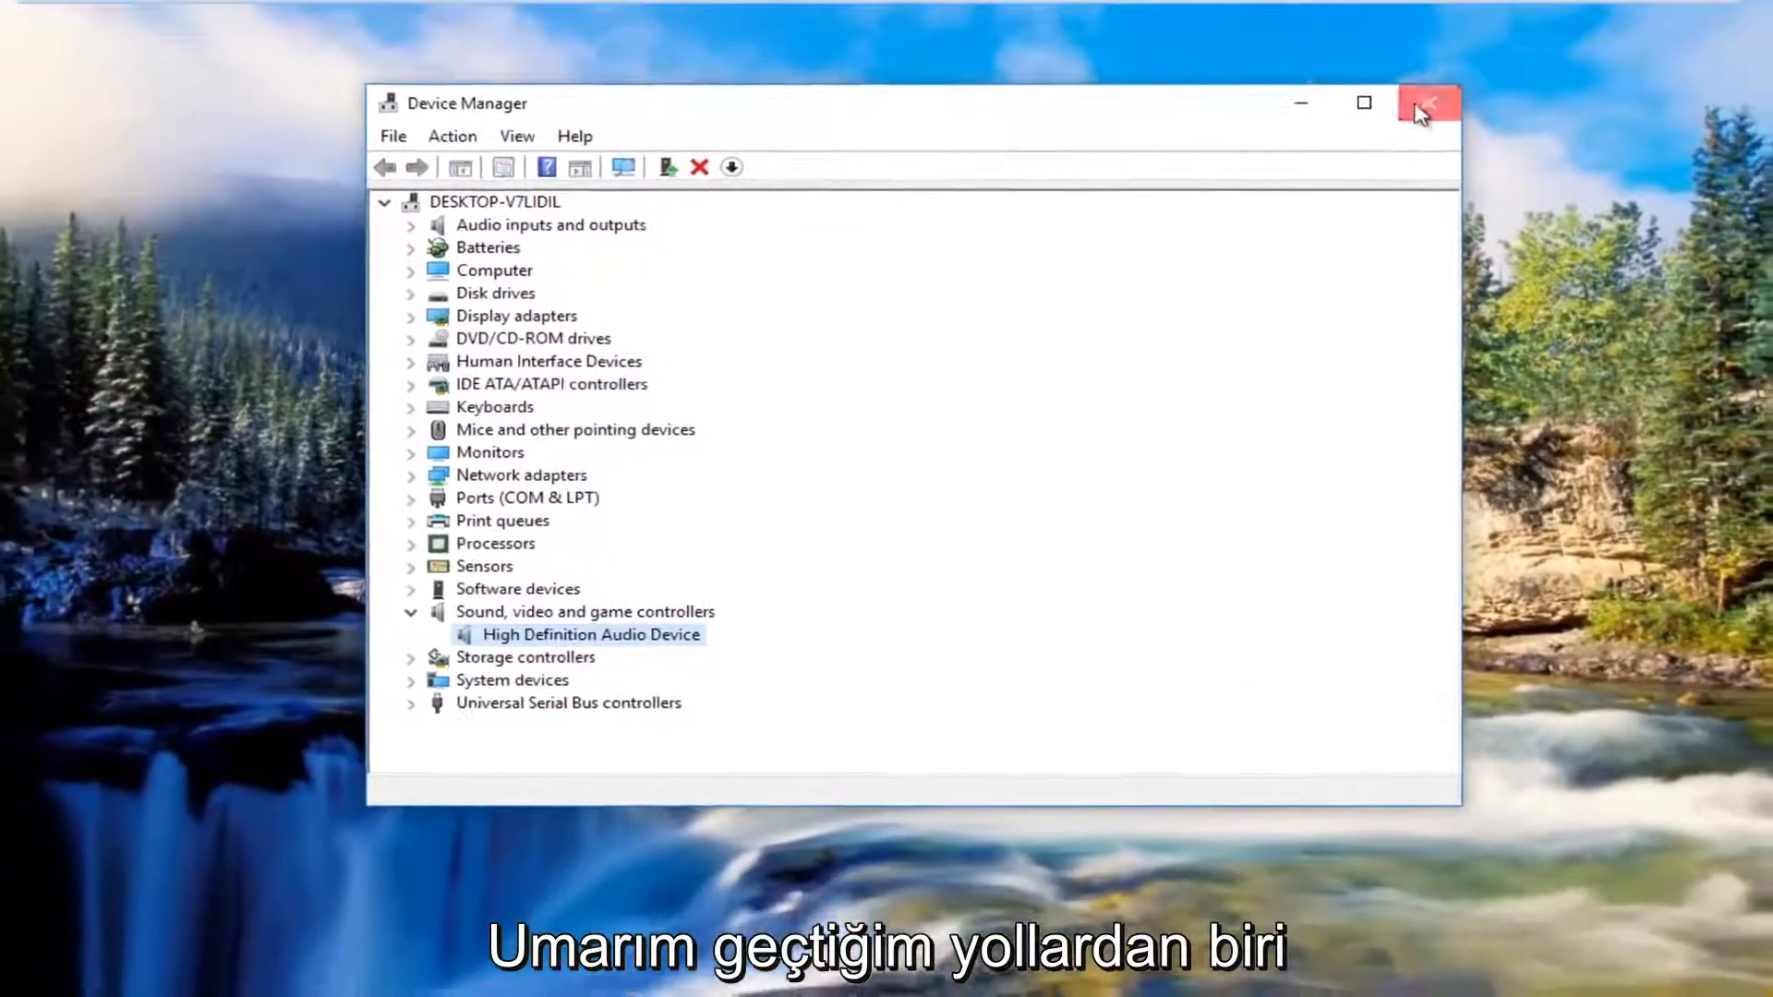
pyautogui.click(1450, 109)
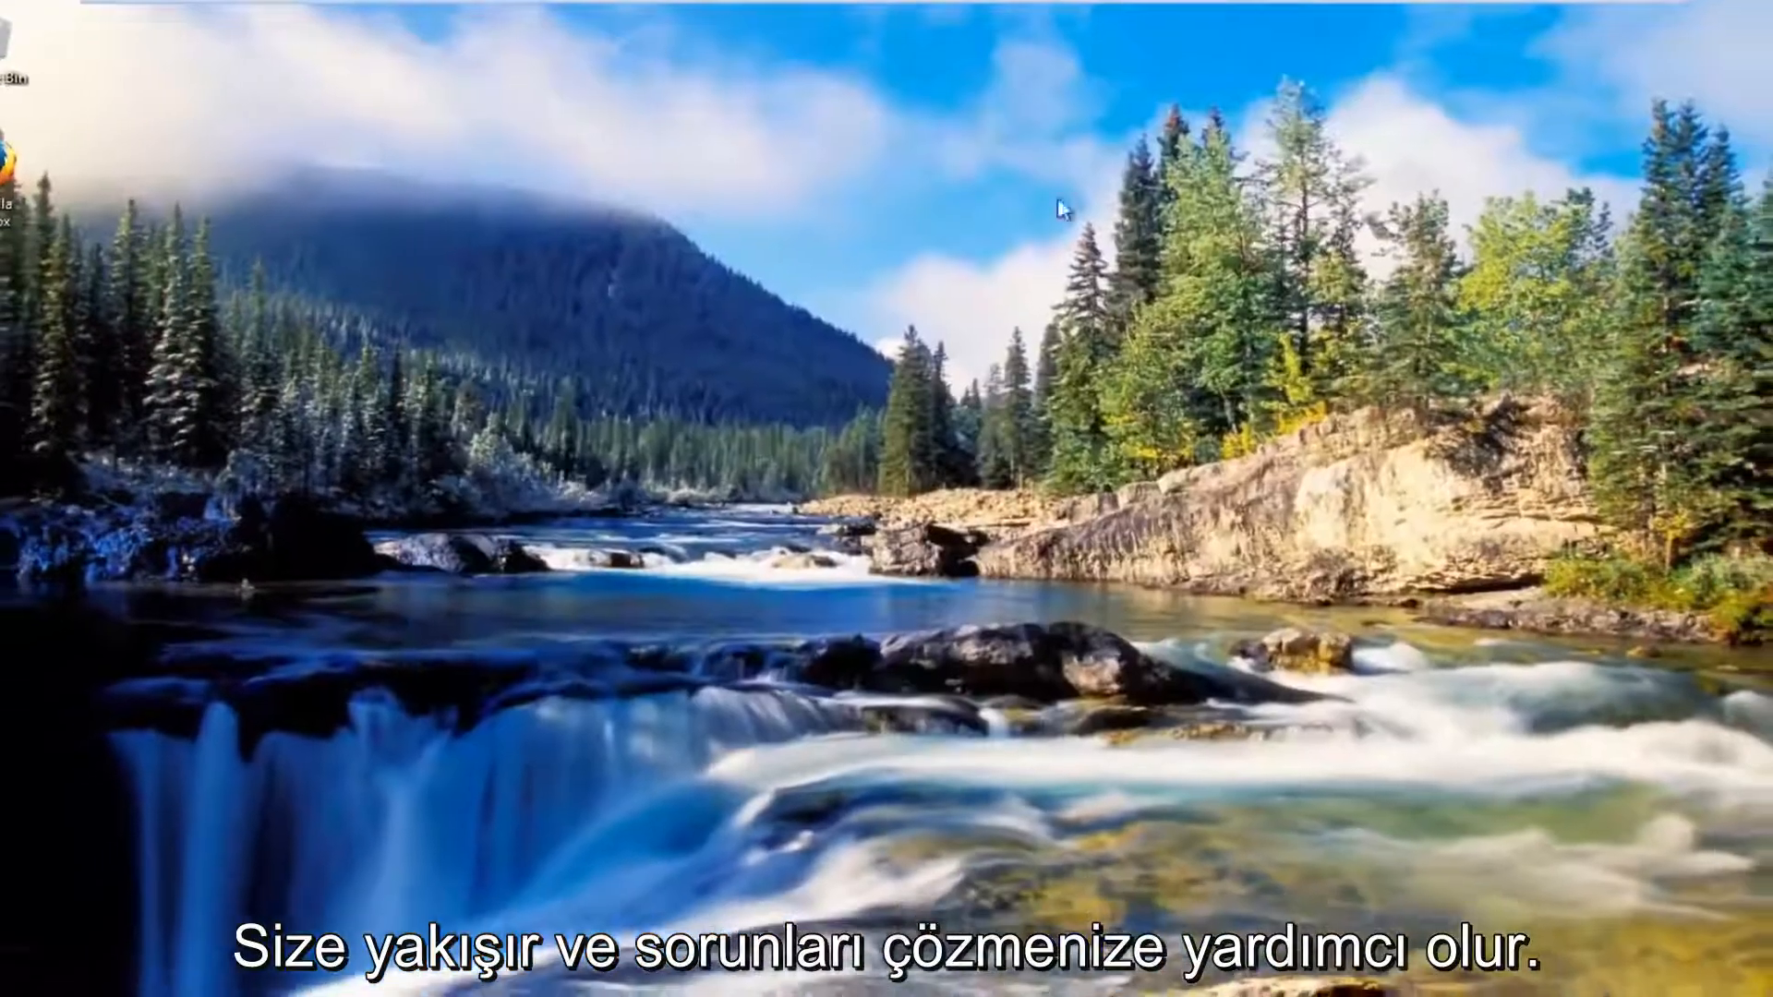